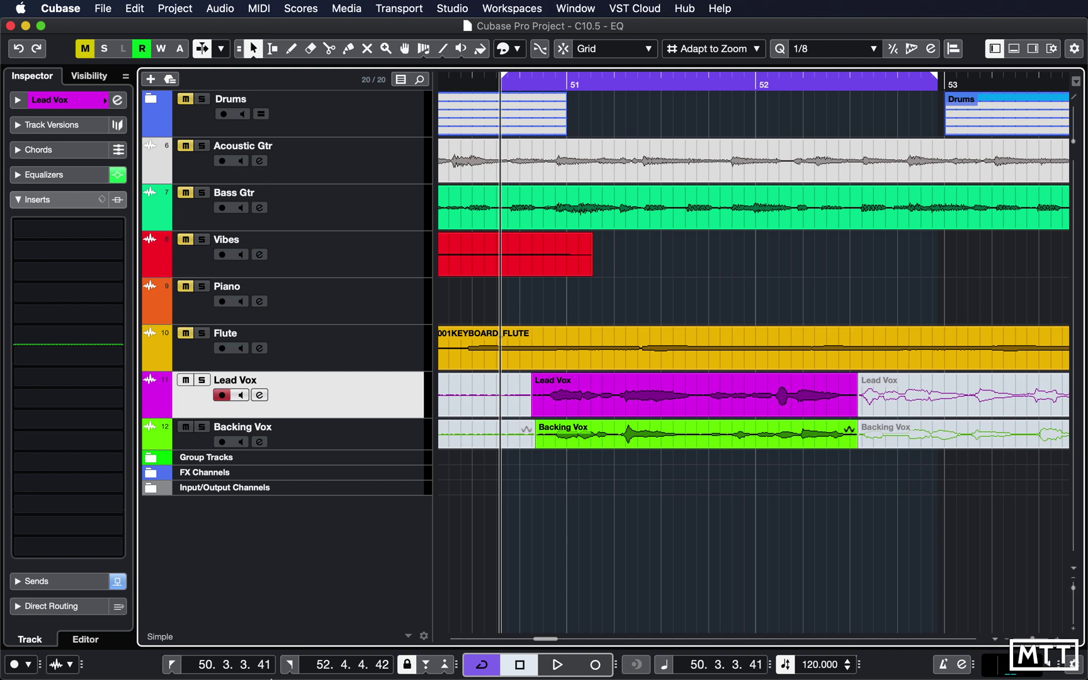
# Start song playback and open the Lead Vox Channel Settings showing its 142.0 Hz low cut.
pyautogui.click(556, 665)
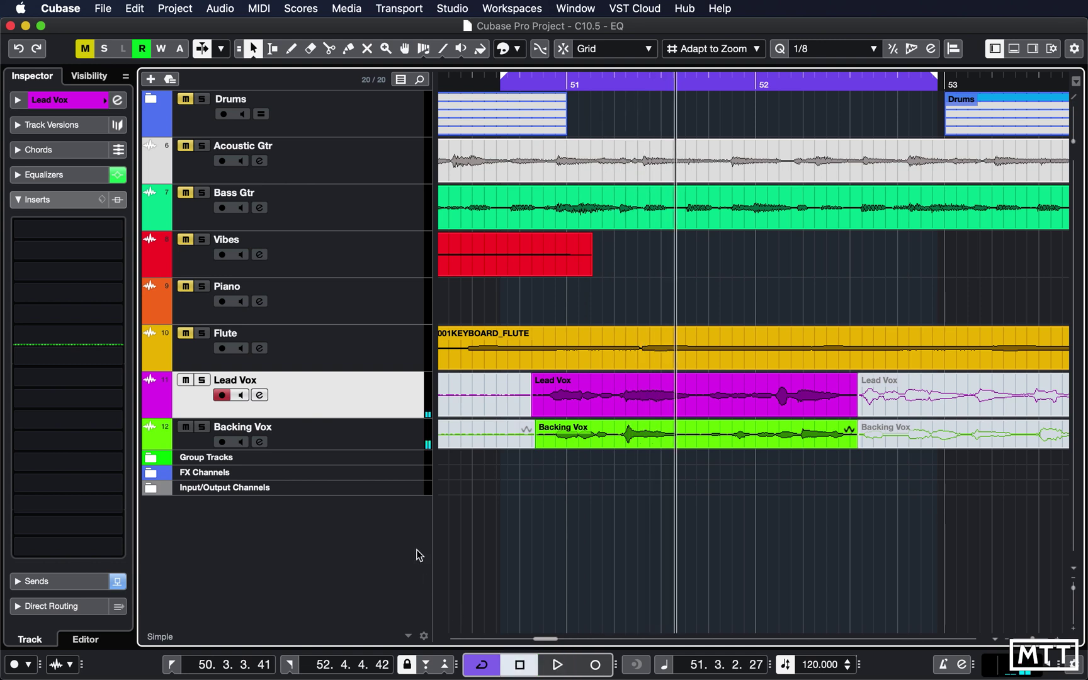
pyautogui.click(260, 396)
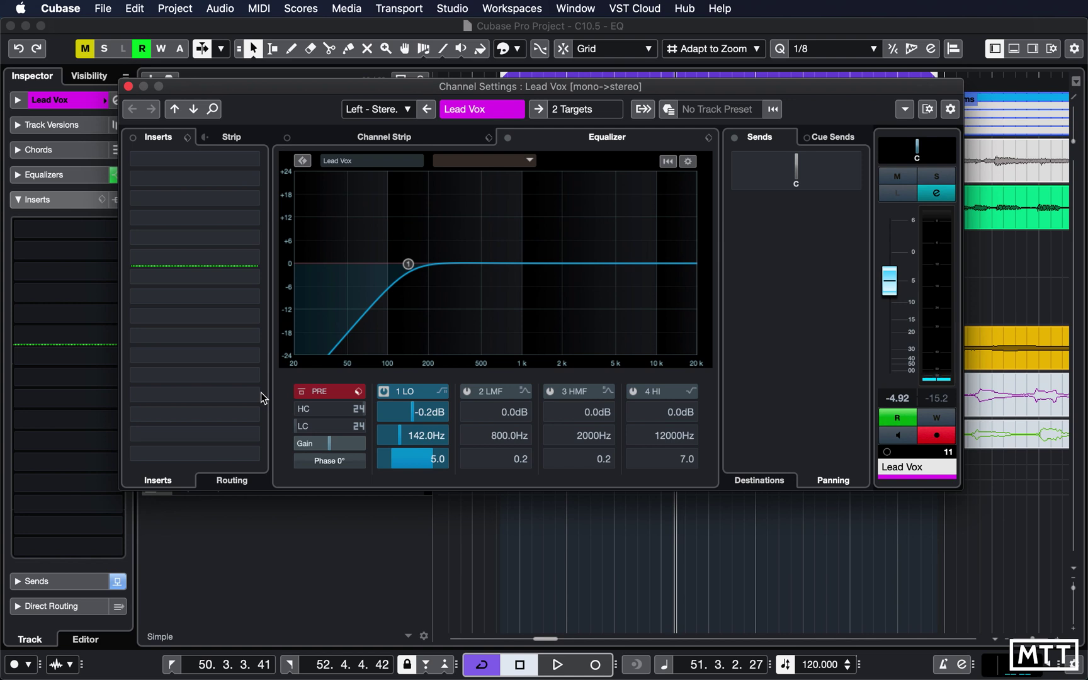
# Set the EQ display to show band controls as sliders with the pre-EQ FFT curve on.
pyautogui.click(689, 162)
pyautogui.click(710, 201)
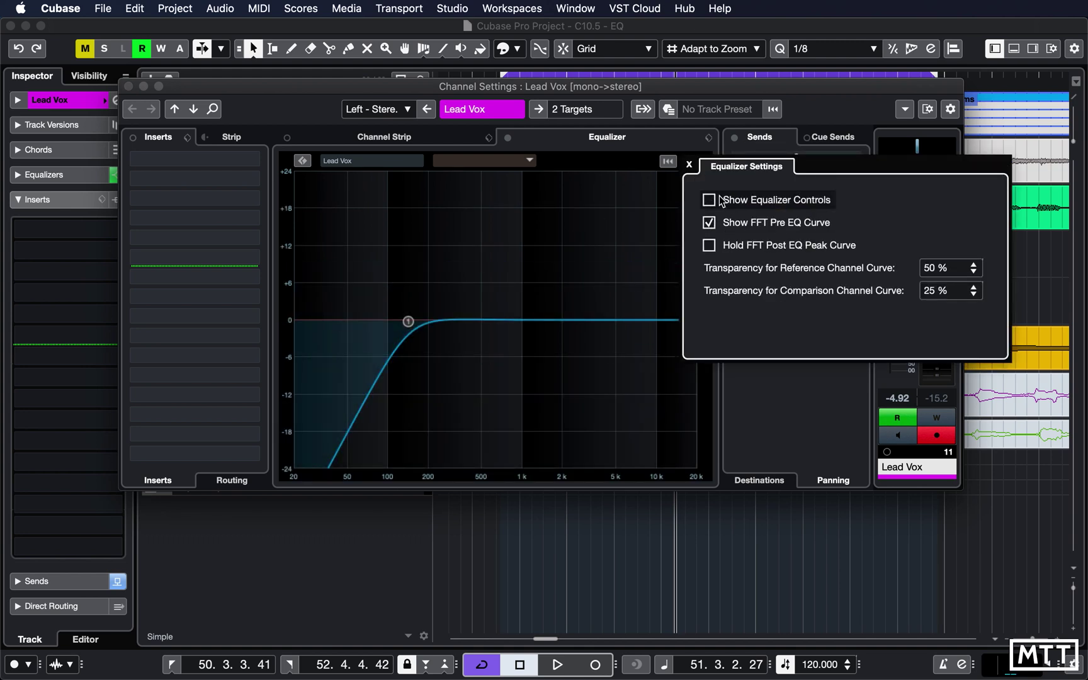
pyautogui.click(709, 200)
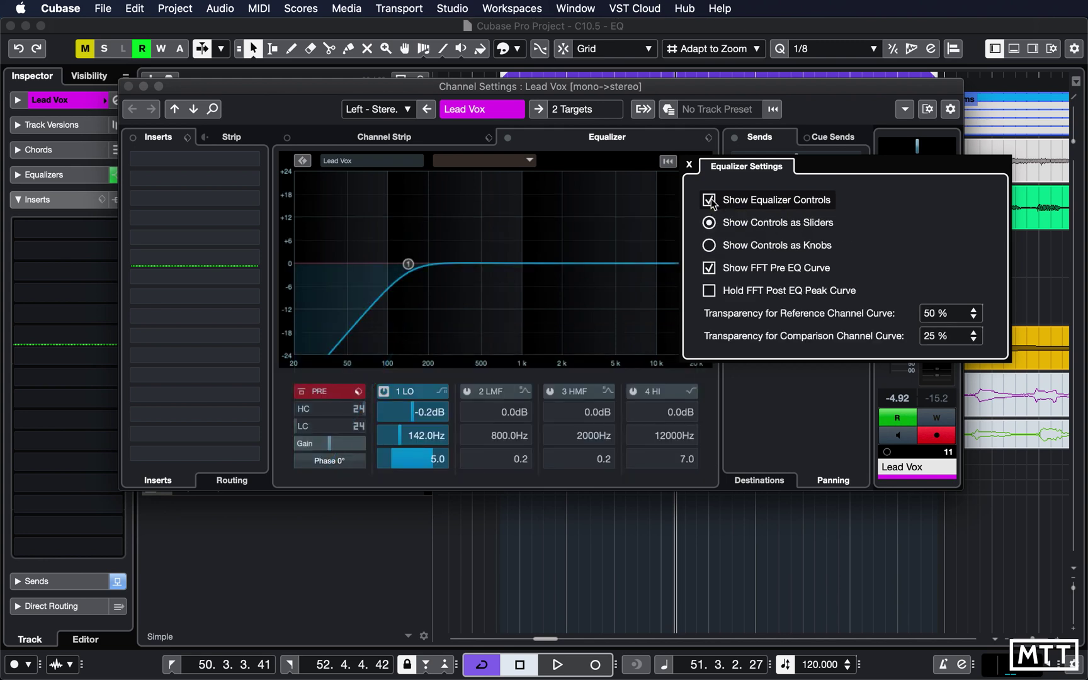
pyautogui.click(710, 245)
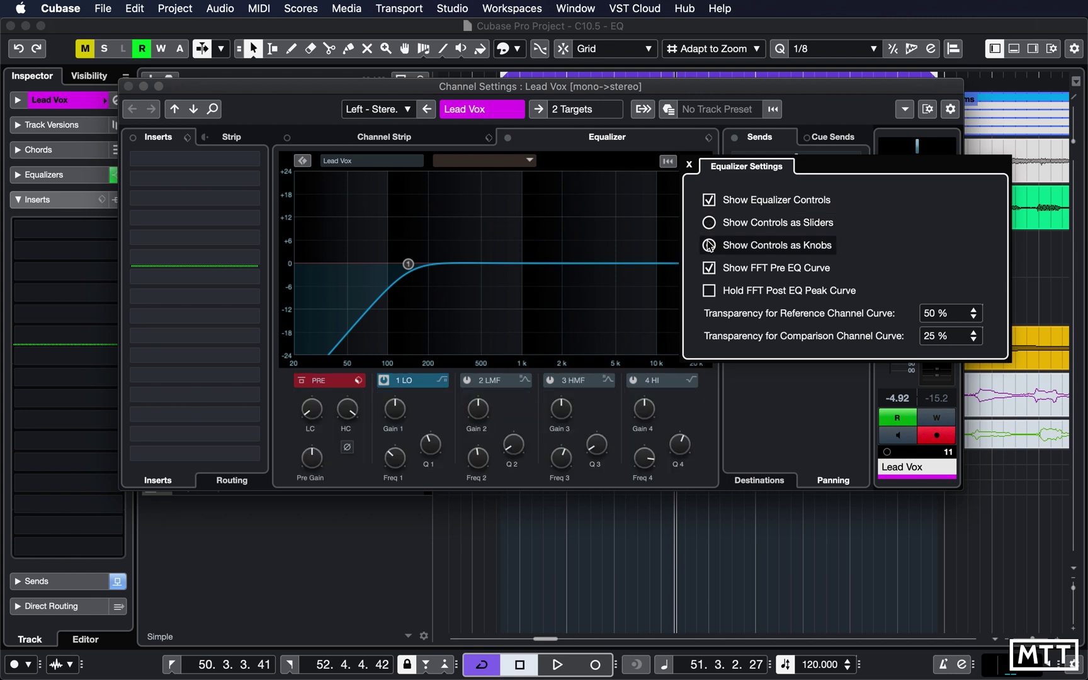
pyautogui.click(710, 223)
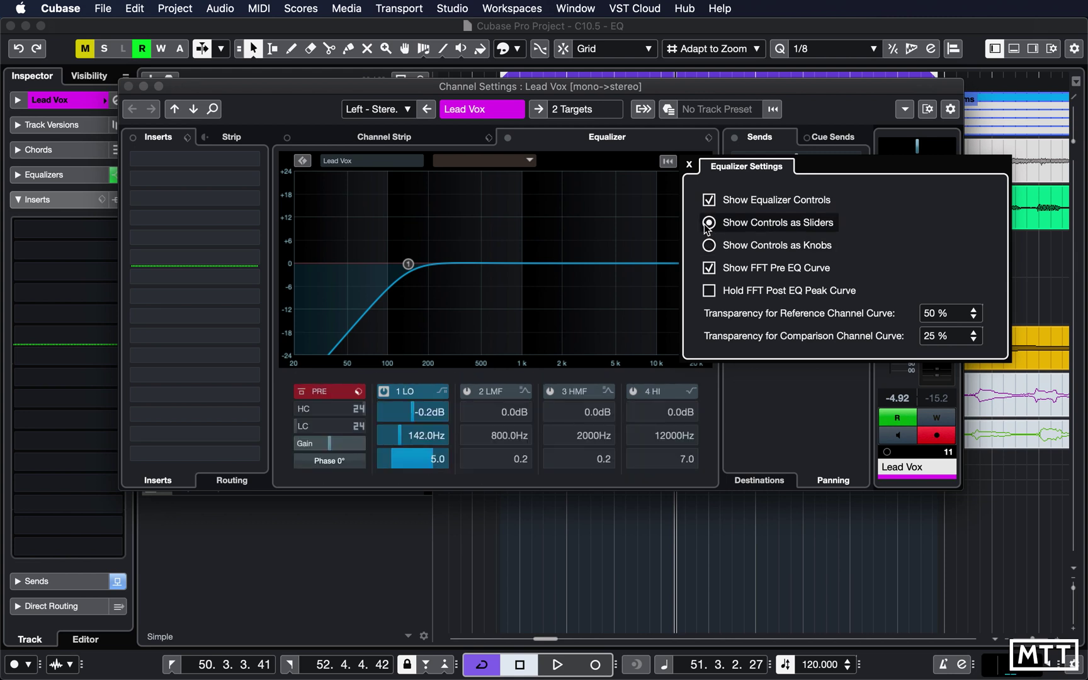
pyautogui.click(712, 271)
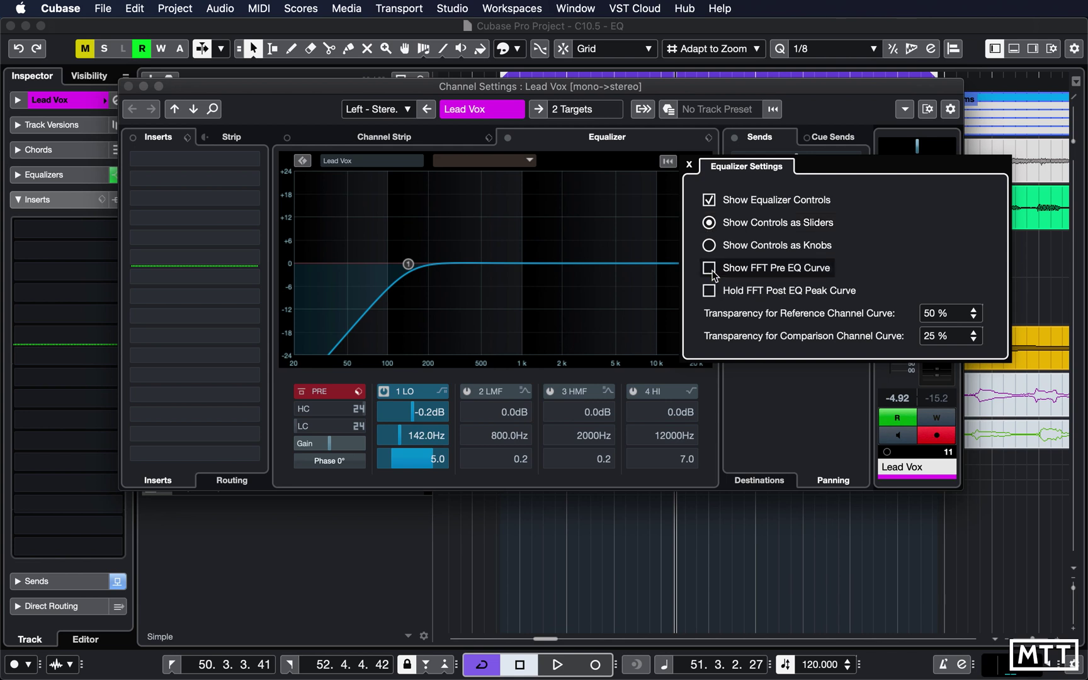
pyautogui.click(711, 270)
# Close the EQ display settings and play the Lead Vox twice to watch its spectrum.
pyautogui.click(683, 139)
pyautogui.press('space')
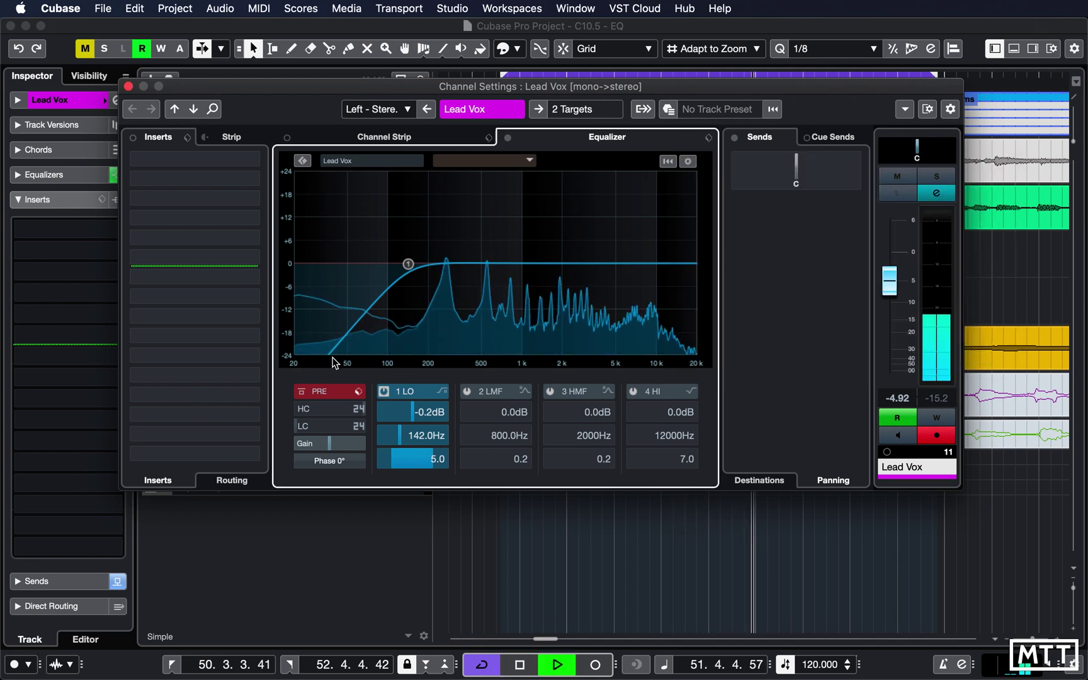
pyautogui.press('space')
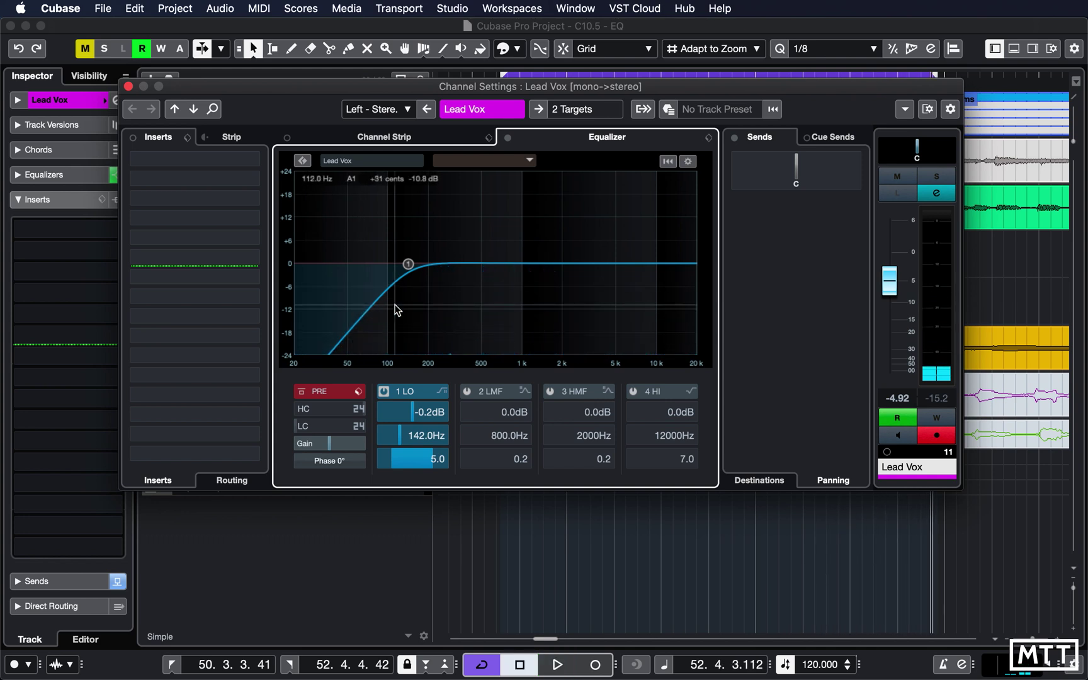
pyautogui.press('space')
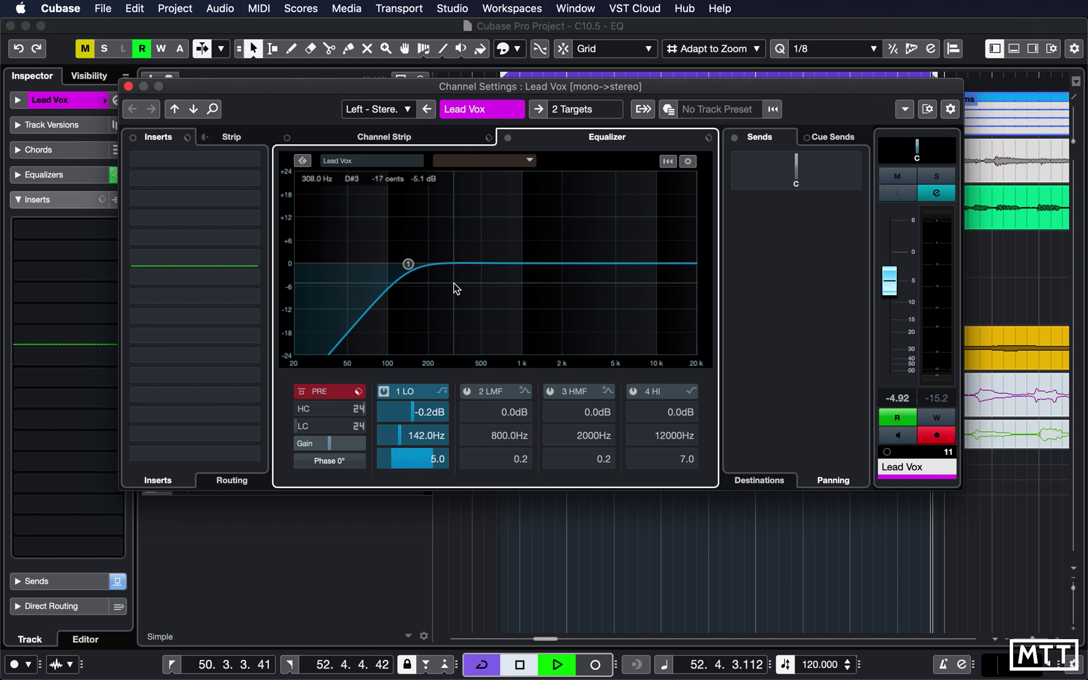
pyautogui.press('space')
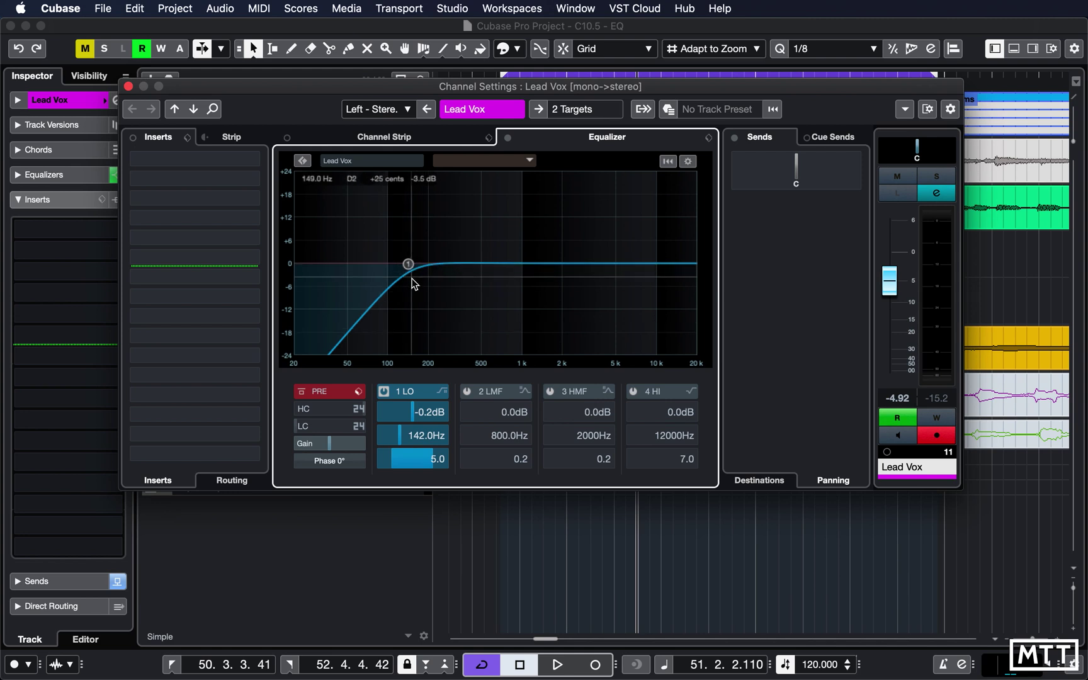
# Boost Lead Vox band 3 to +13.8 dB at 328.7 Hz, then switch that band off.
pyautogui.click(549, 392)
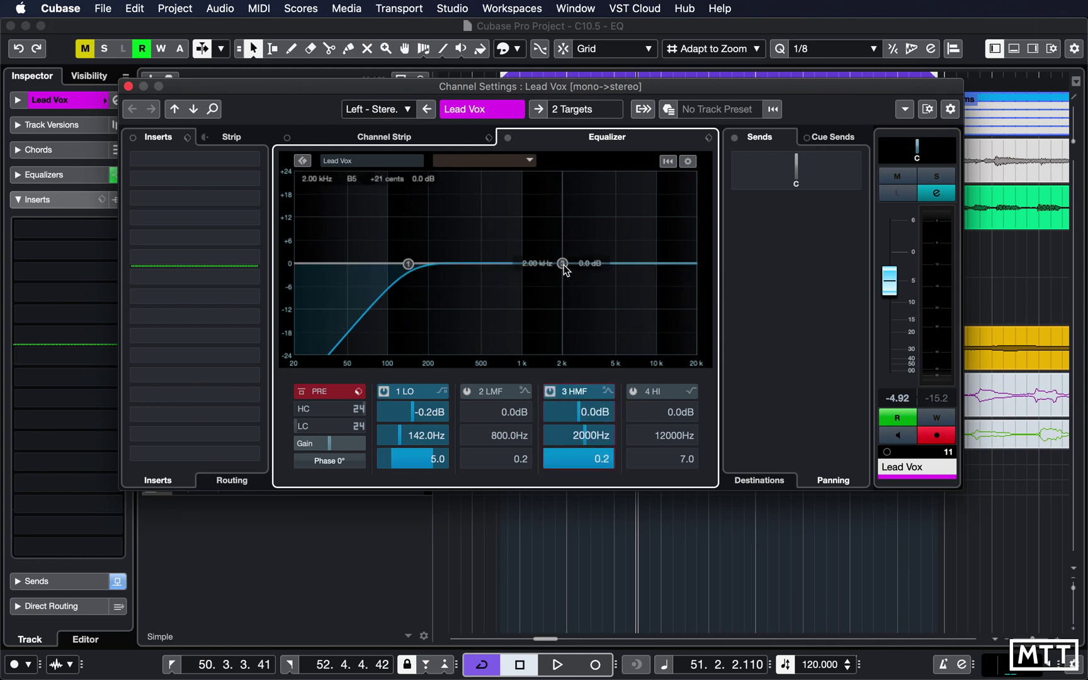
pyautogui.moveTo(563, 263); pyautogui.dragTo(457, 210)
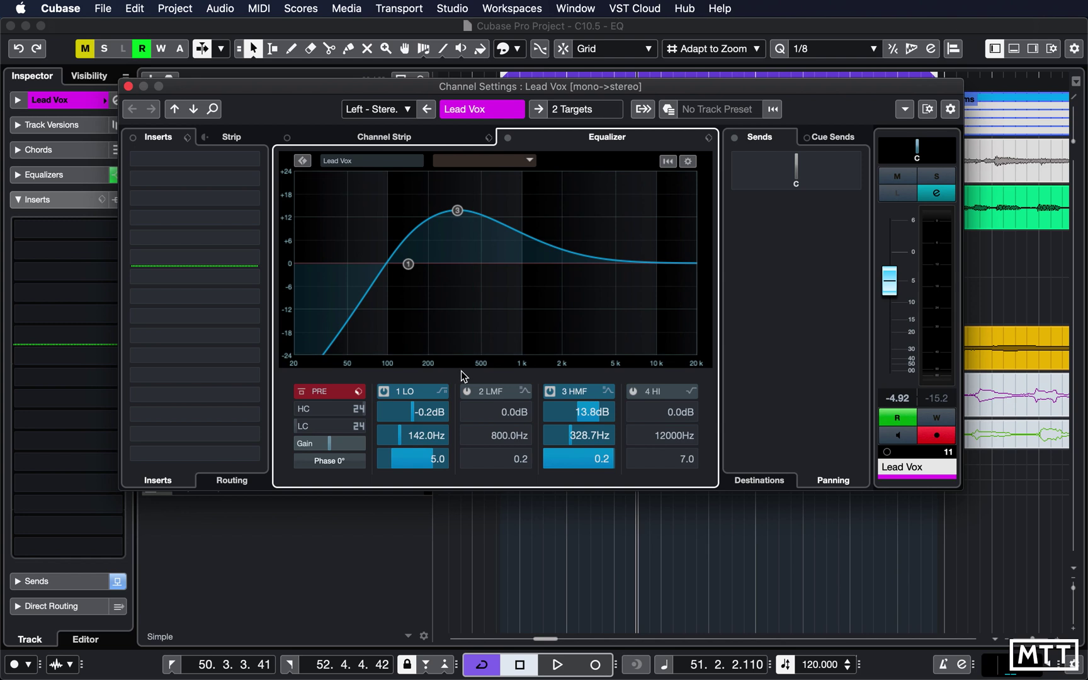
pyautogui.click(549, 391)
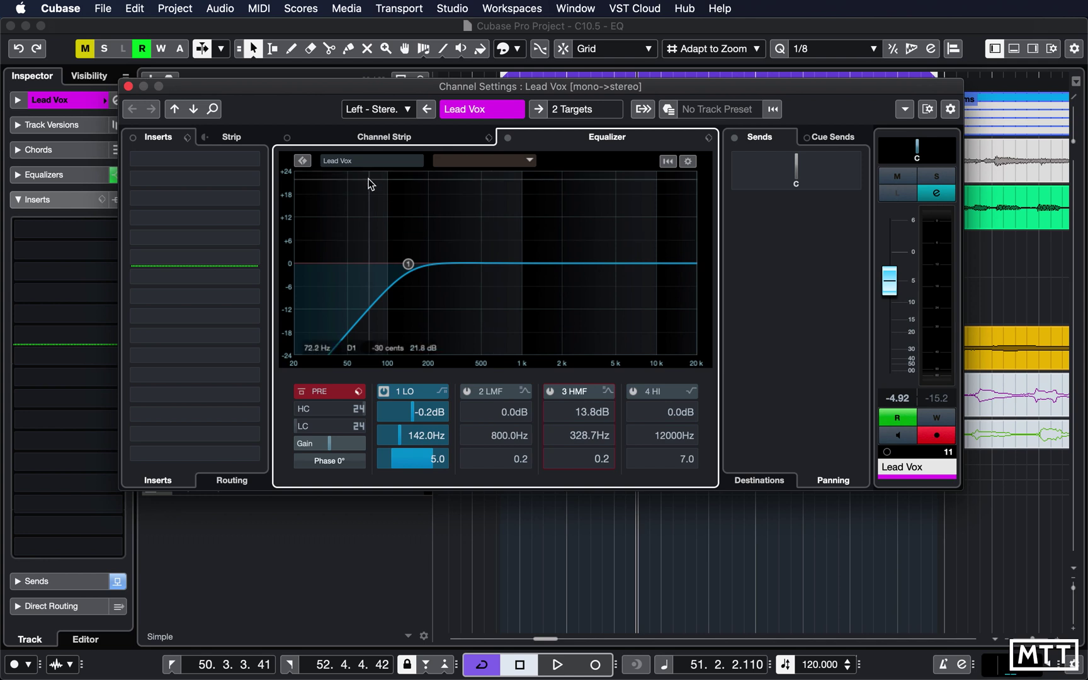
# Turn on channel comparison and choose Backing Vox as the comparison channel.
pyautogui.click(305, 163)
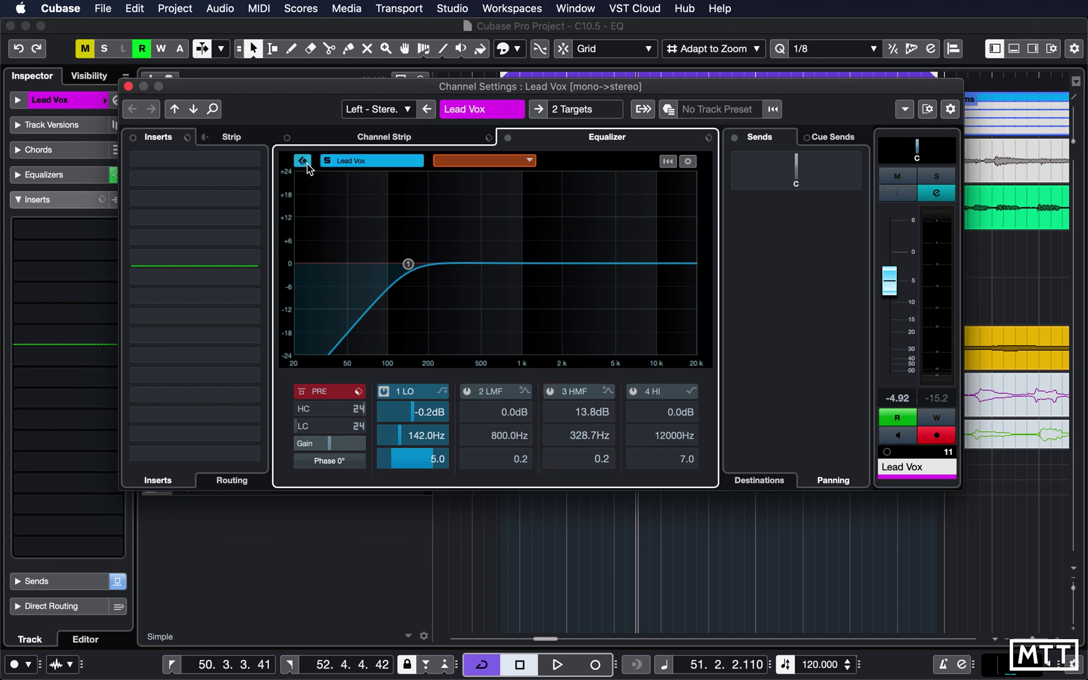
pyautogui.click(534, 160)
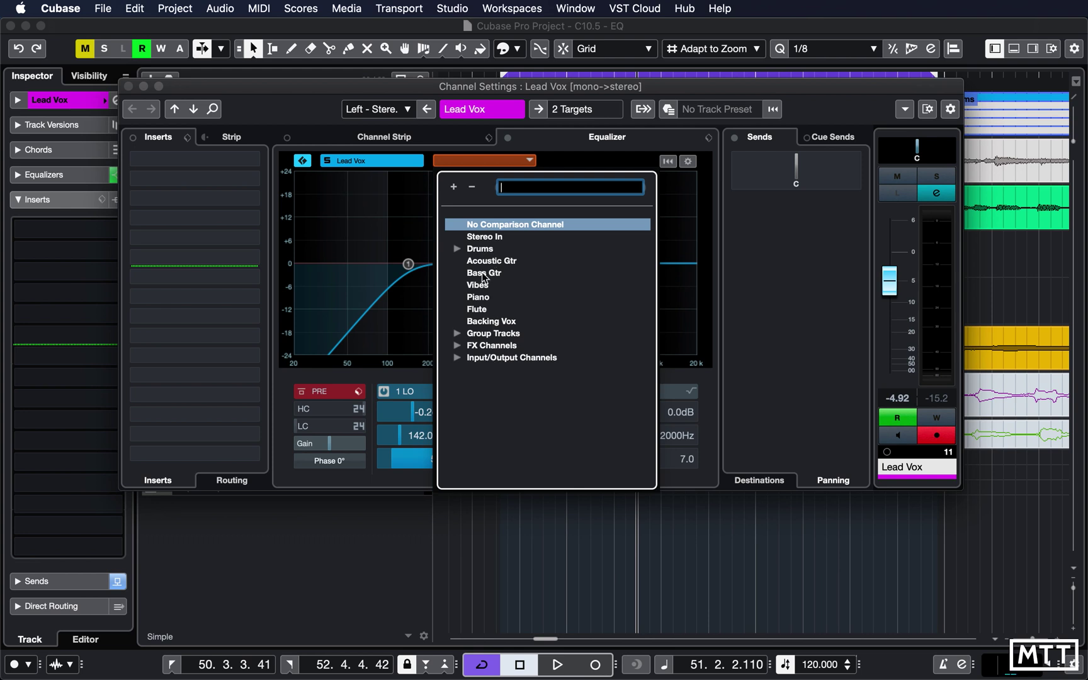
pyautogui.click(484, 322)
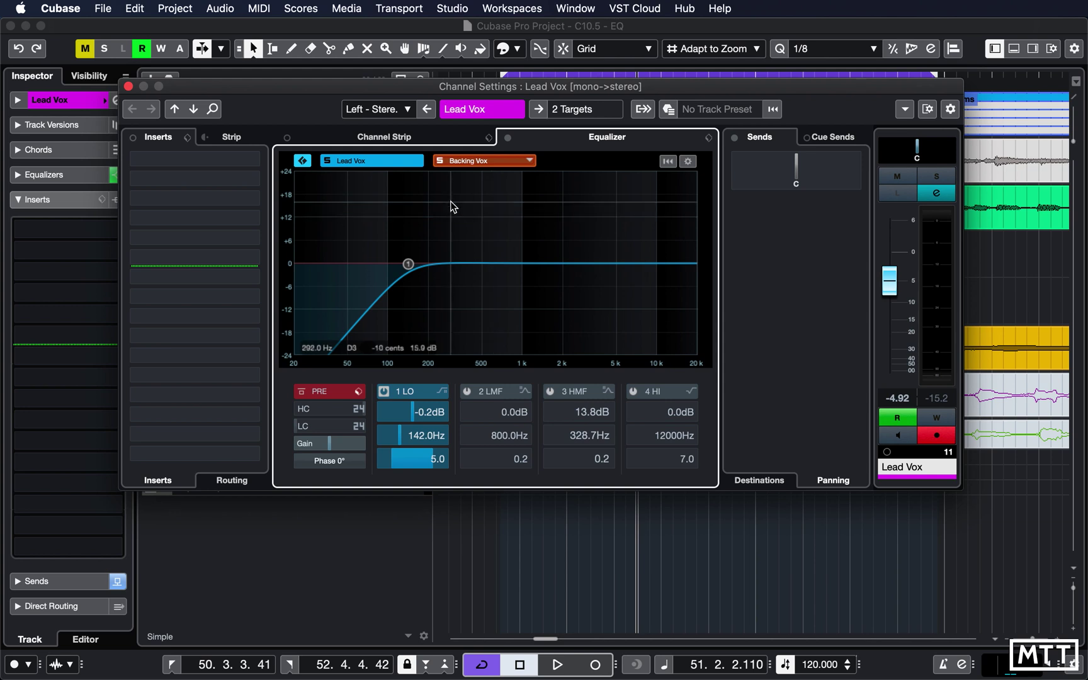
# Play both vocals twice to compare spectra, then switch Channel Settings to Backing Vox.
pyautogui.press('space')
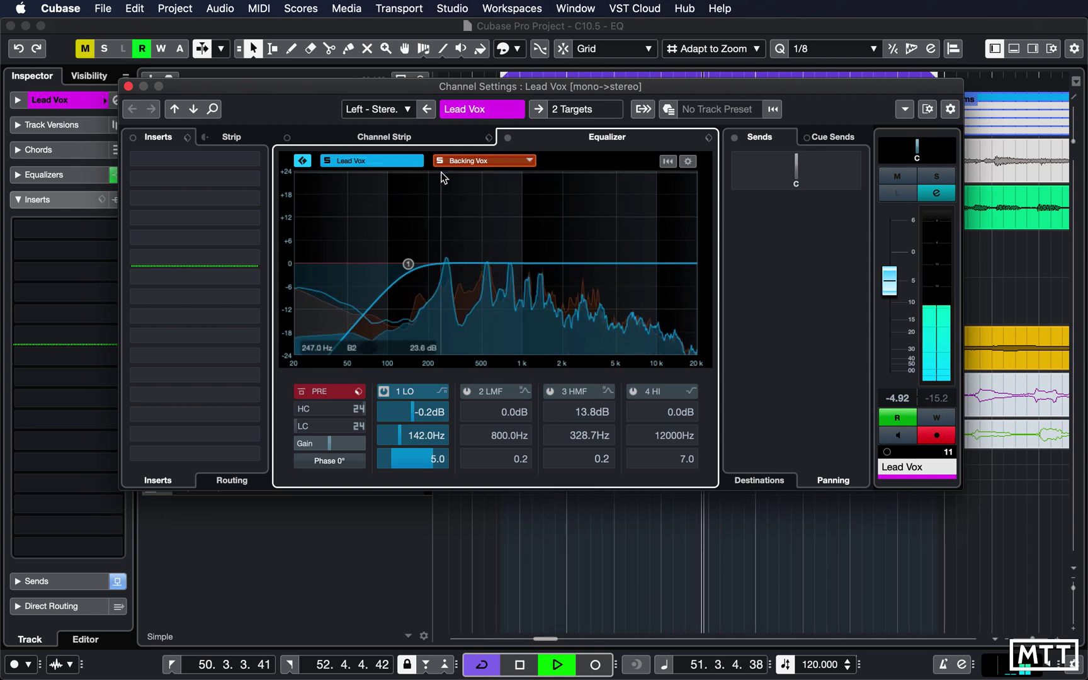
pyautogui.press('space')
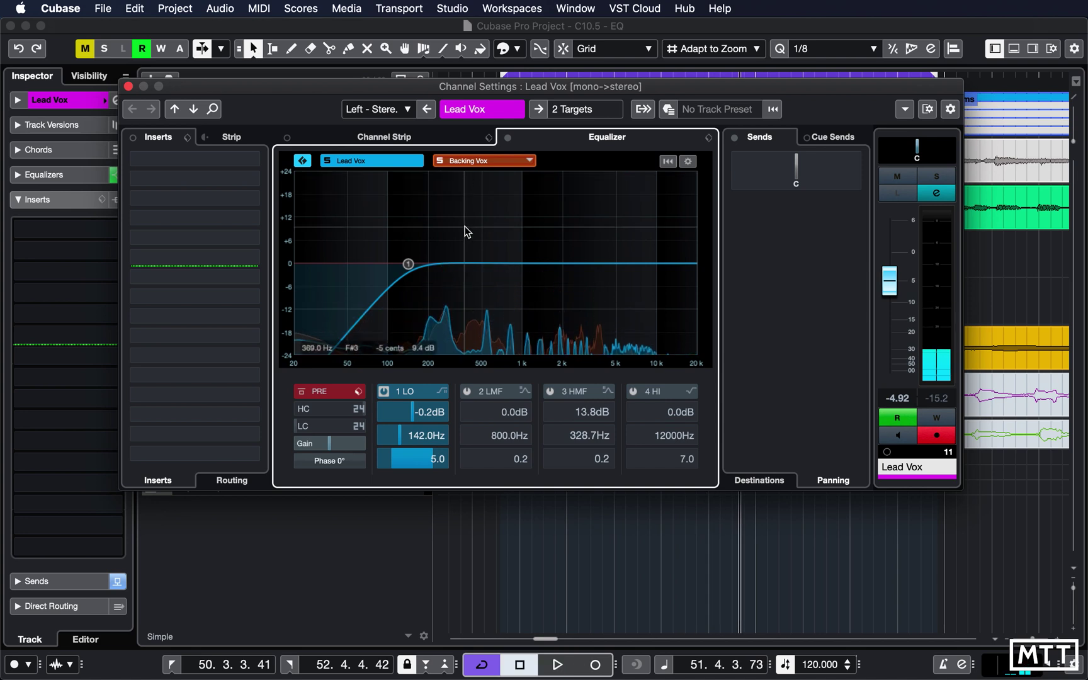
pyautogui.press('space')
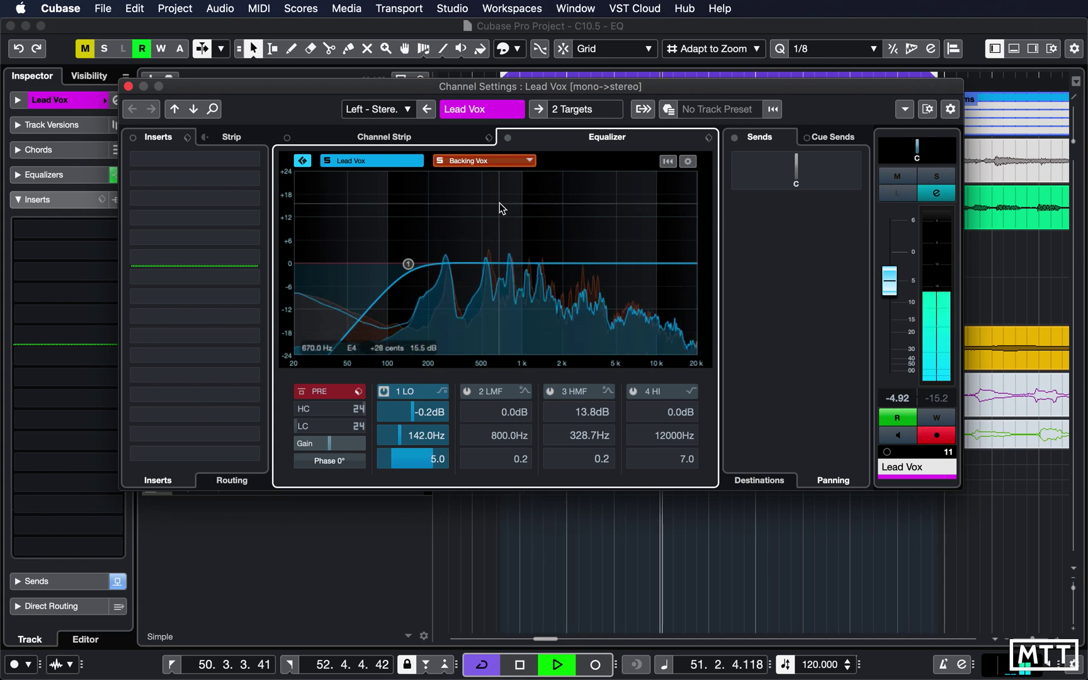
pyautogui.press('space')
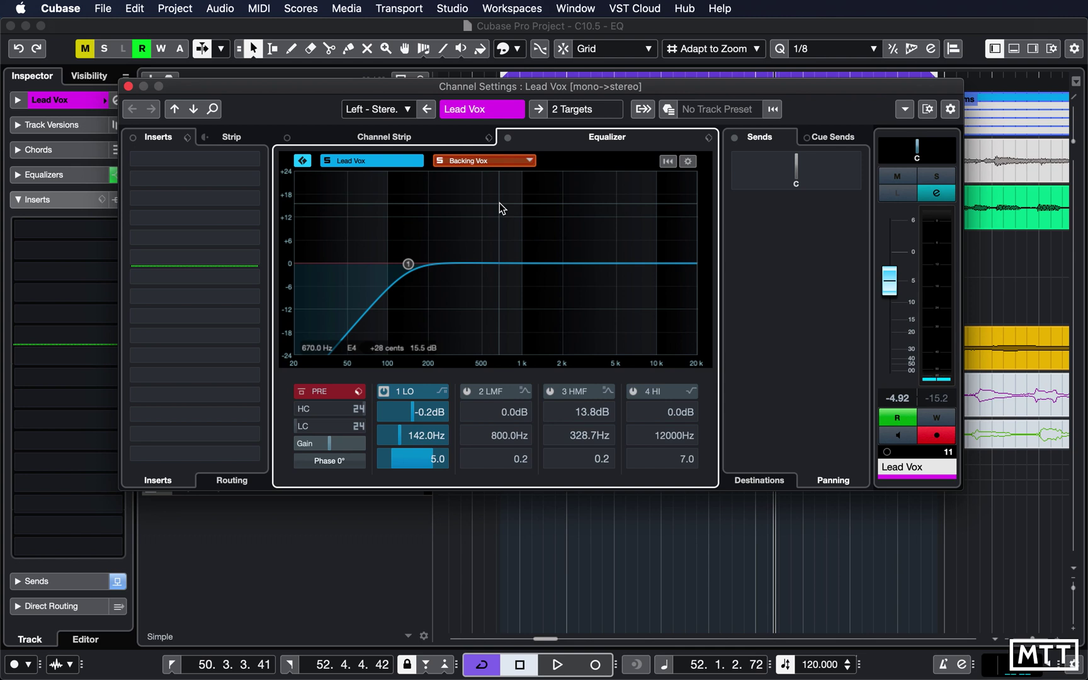
pyautogui.click(483, 163)
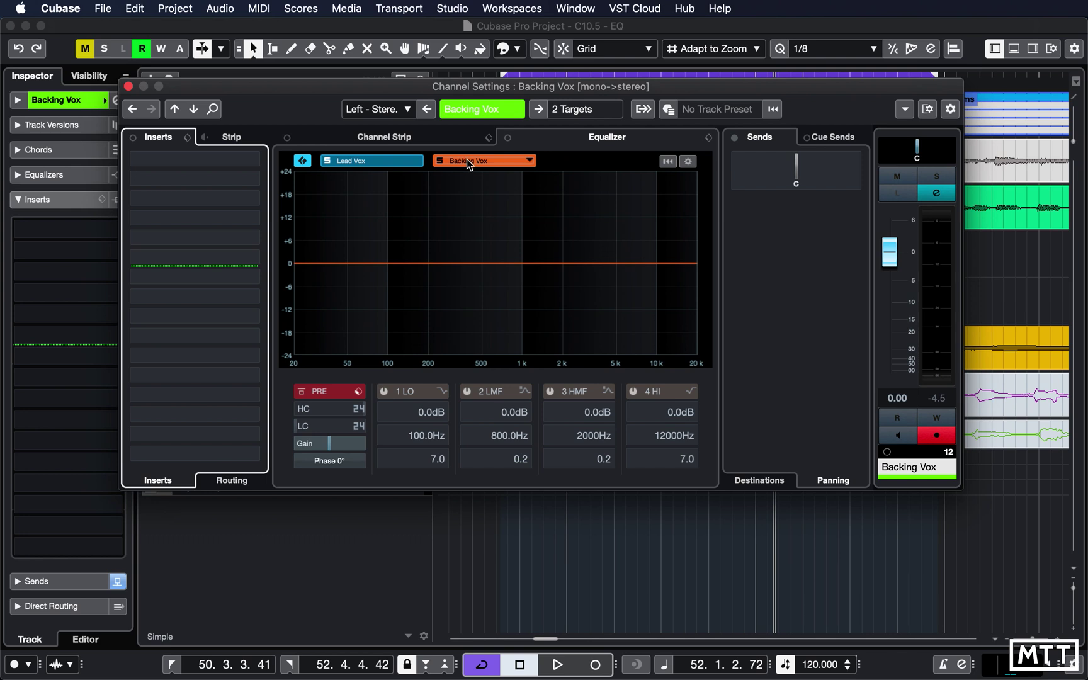
pyautogui.click(388, 162)
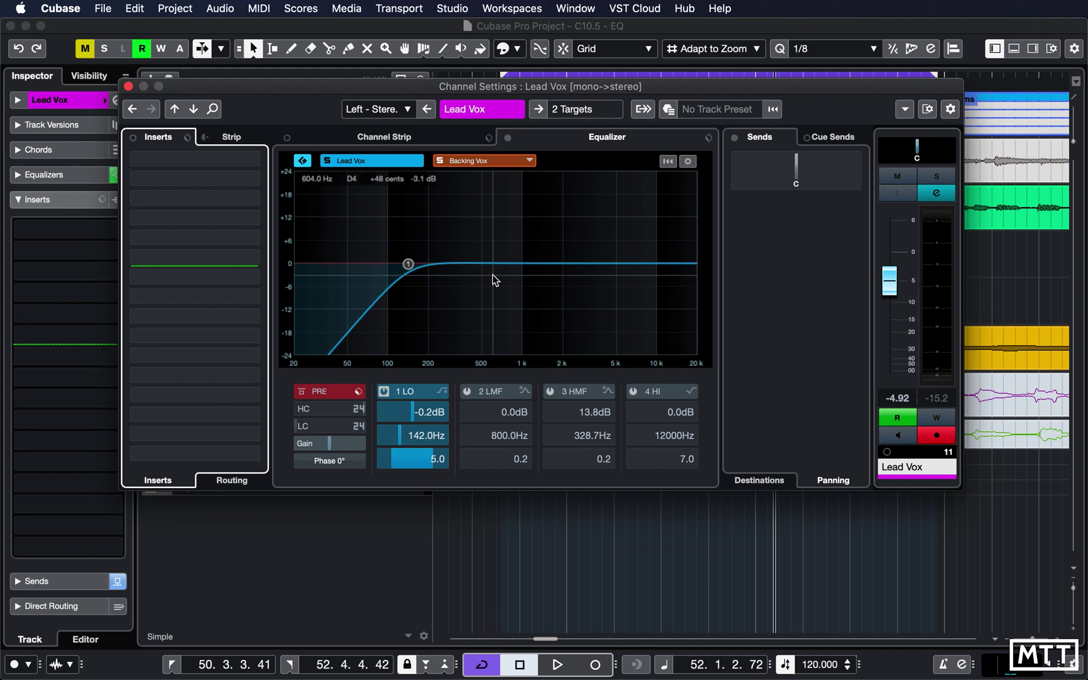
# Try a Backing Vox low cut at about 114.8 Hz, checking Lead Vox, then disable it.
pyautogui.click(490, 161)
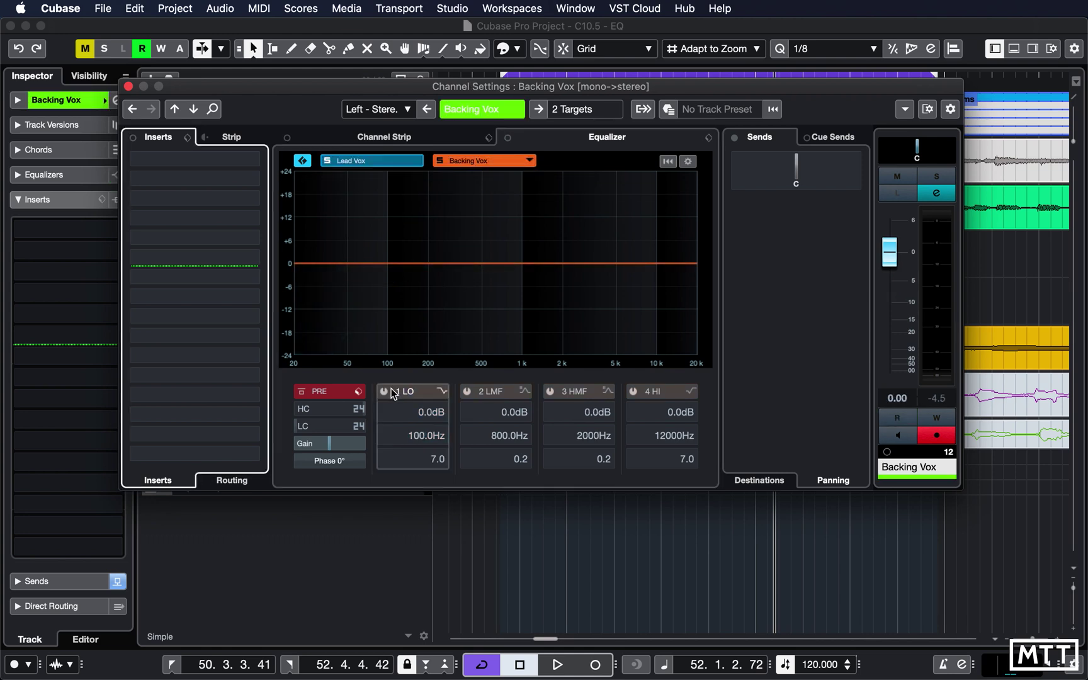
pyautogui.click(300, 427)
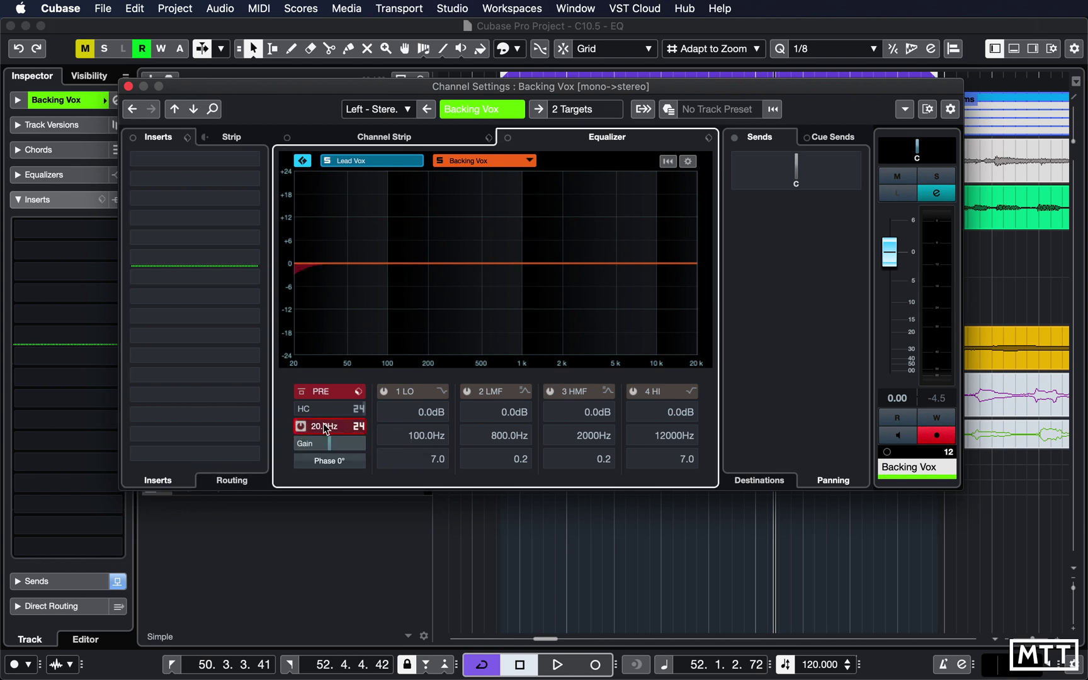
pyautogui.moveTo(347, 429); pyautogui.dragTo(401, 428)
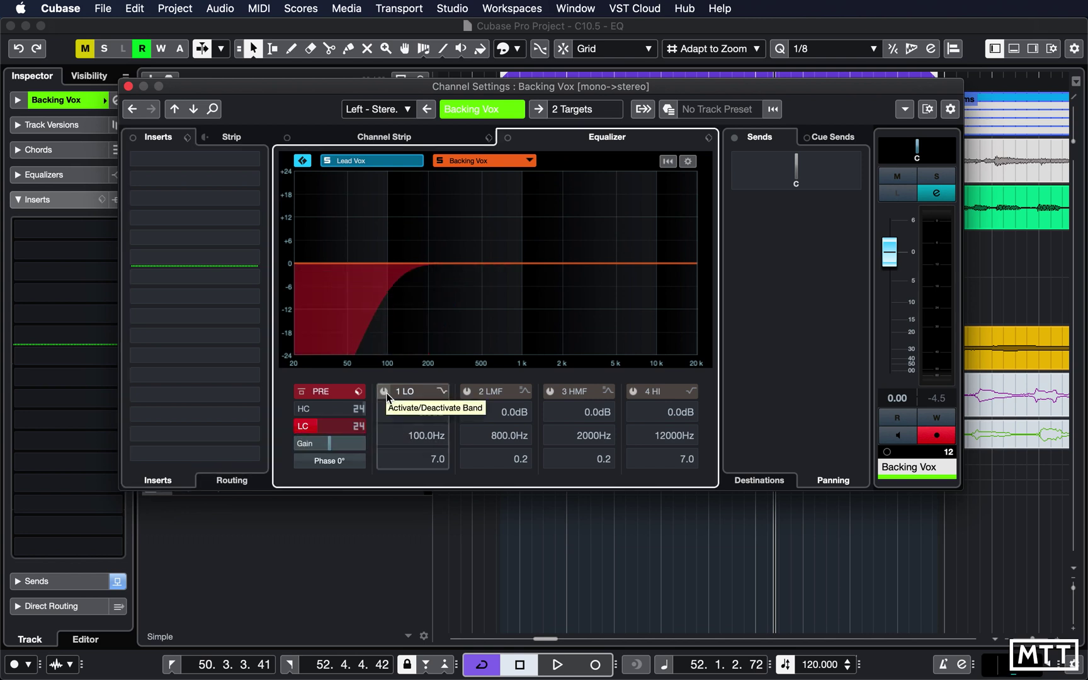
pyautogui.click(383, 160)
pyautogui.click(462, 163)
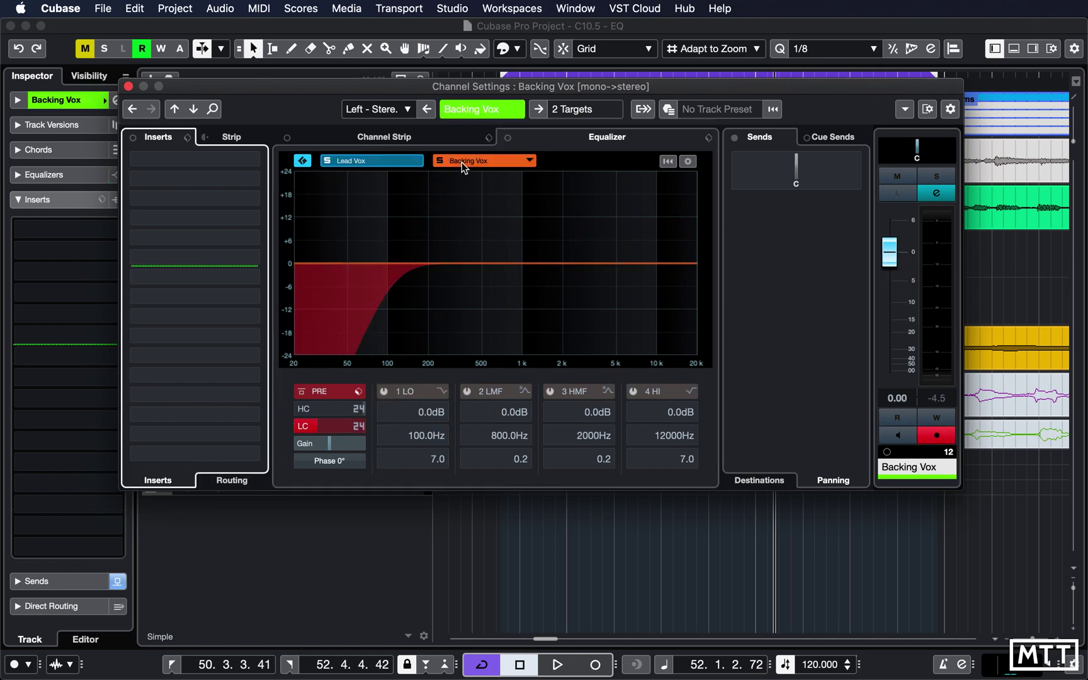
pyautogui.click(305, 426)
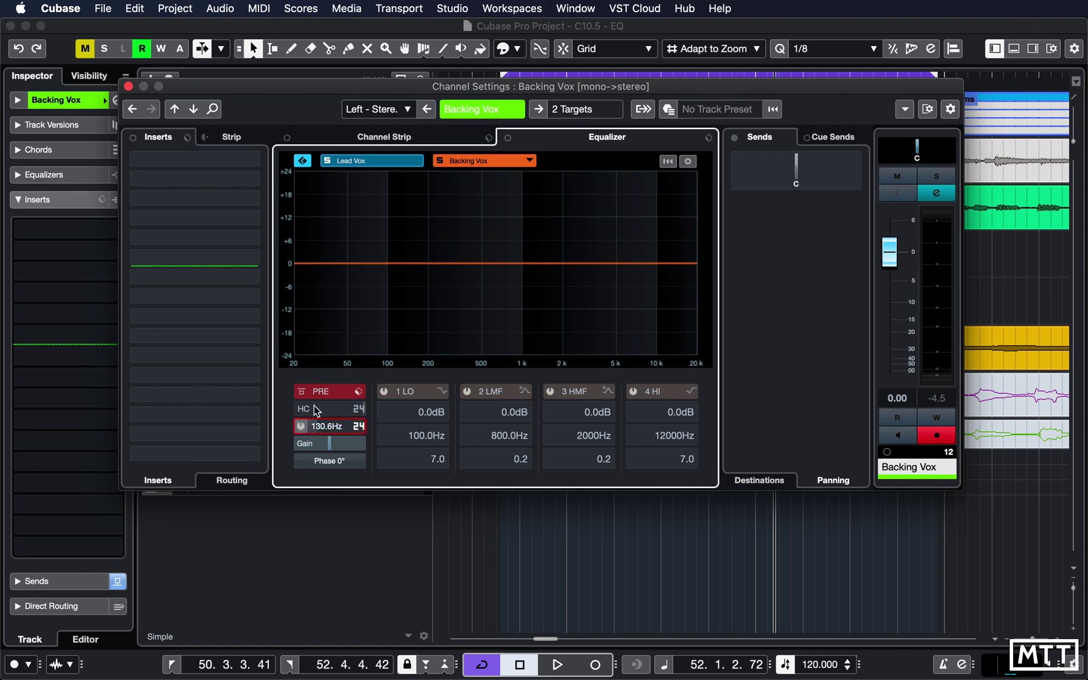
# Enable Backing Vox band 1 and cut it to -21.8 dB at 263.7 Hz.
pyautogui.click(384, 391)
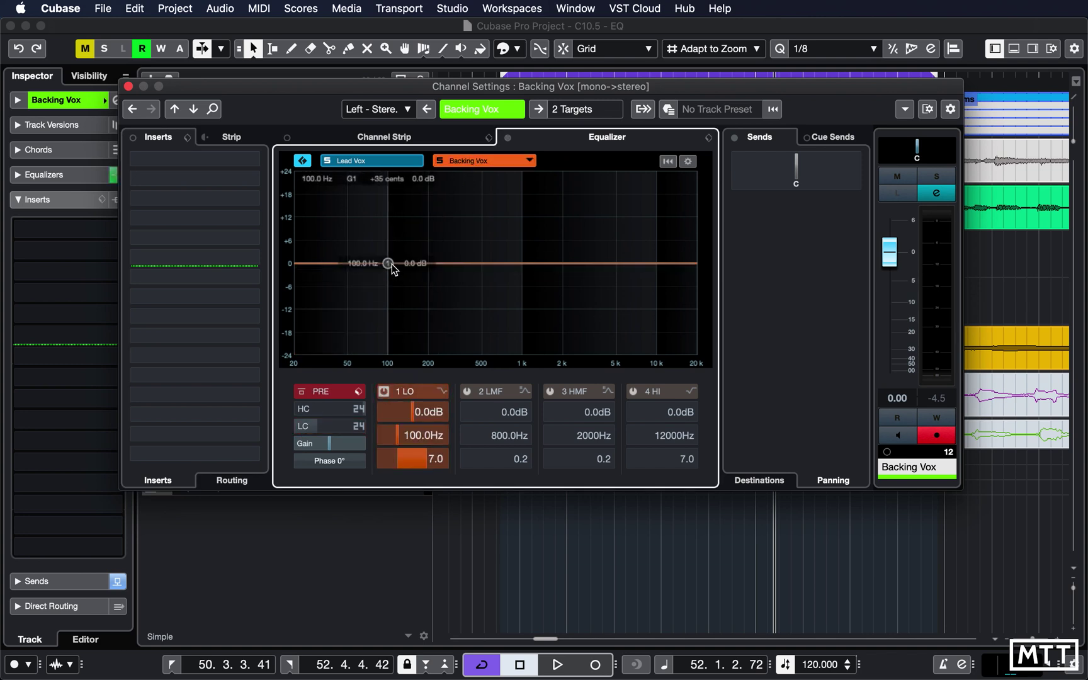
pyautogui.moveTo(389, 264); pyautogui.dragTo(444, 347)
pyautogui.moveTo(432, 459)
pyautogui.mouseDown()
pyautogui.moveTo(452, 466)
pyautogui.moveTo(432, 456)
pyautogui.mouseUp()
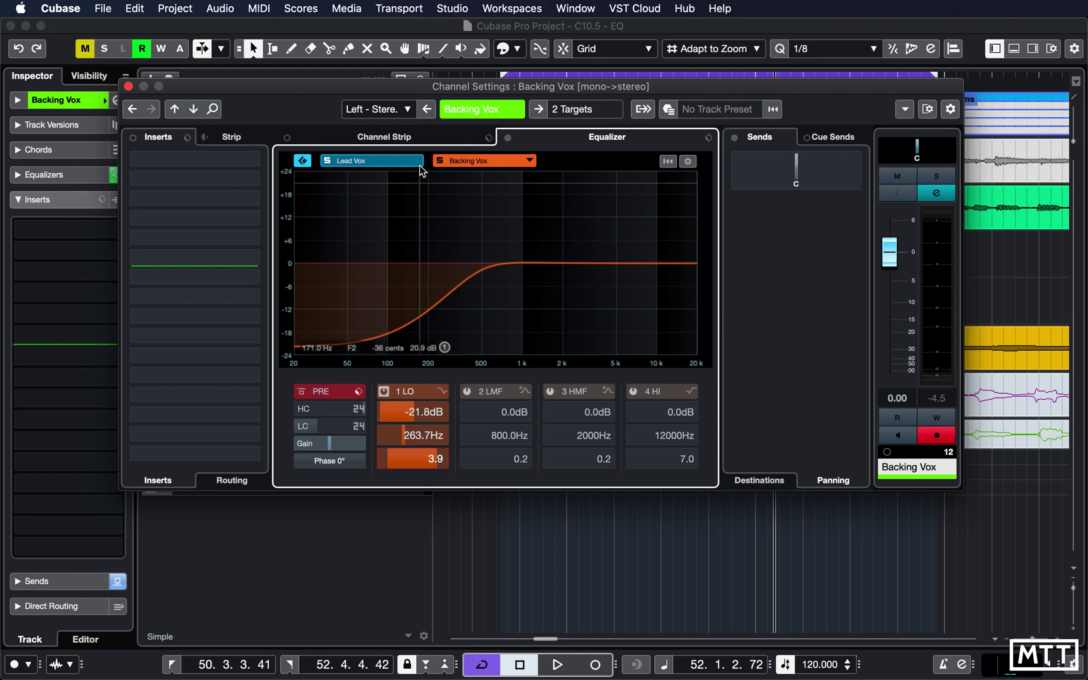
# Switch Channel Settings between Backing Vox and Lead Vox, ending on Lead Vox's 142.0 Hz low cut.
pyautogui.click(454, 162)
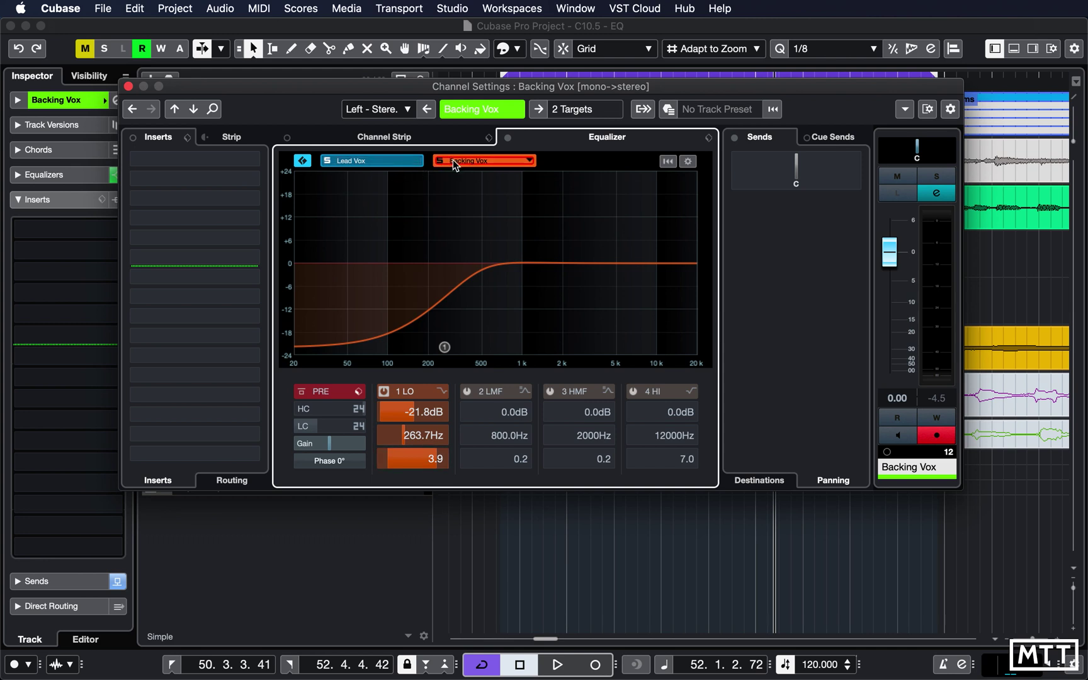
pyautogui.click(393, 157)
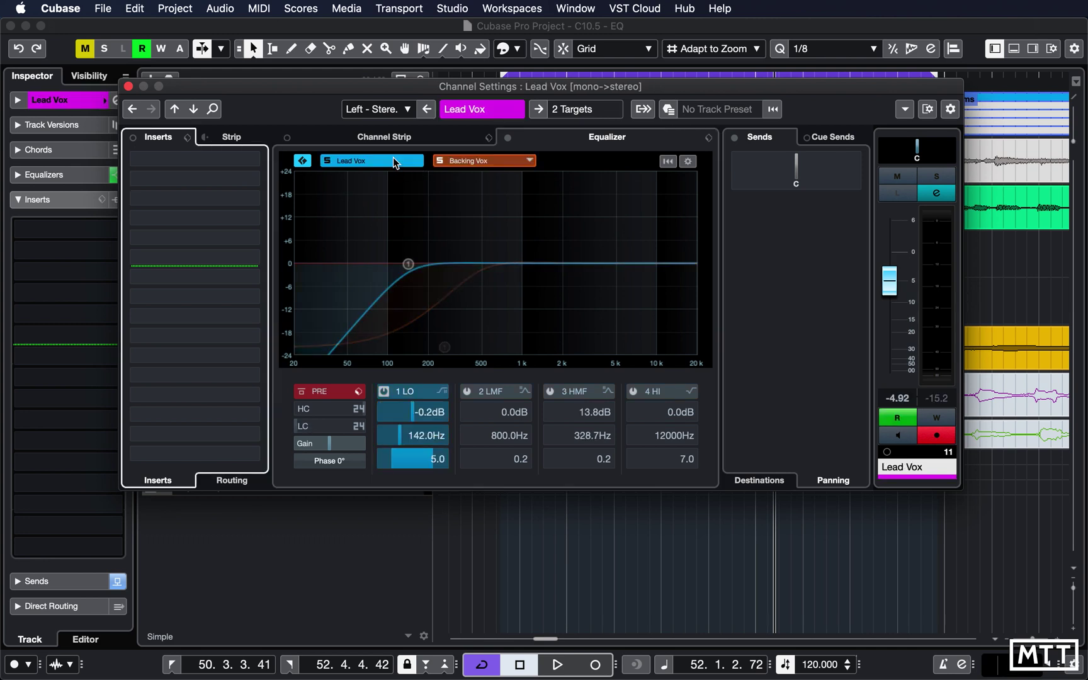
pyautogui.click(465, 161)
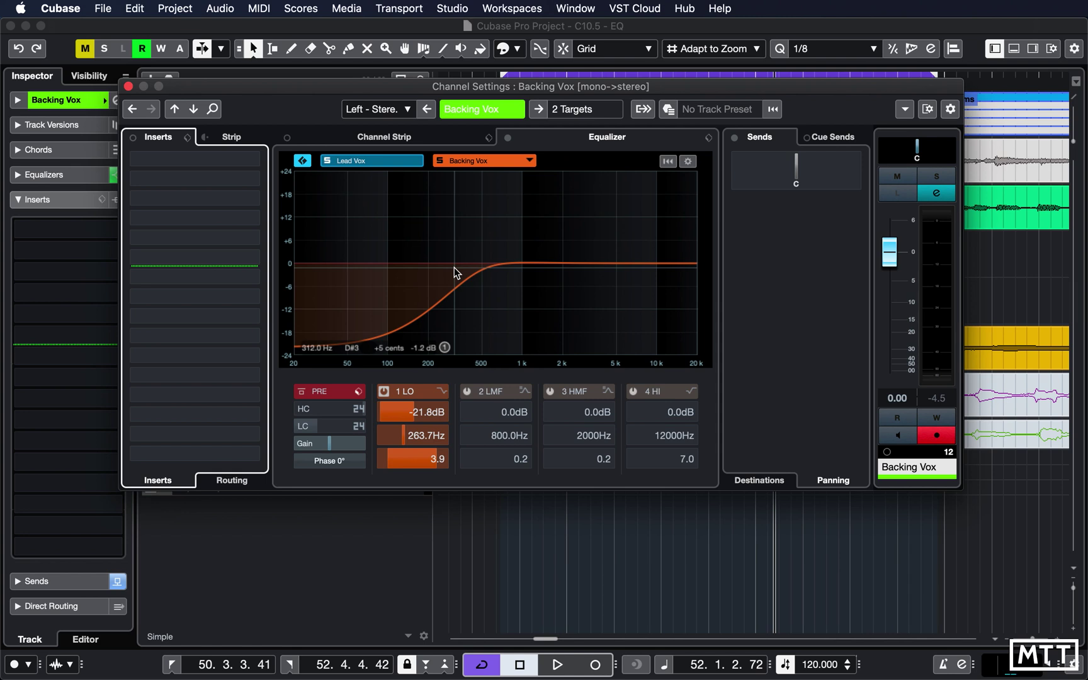
pyautogui.click(391, 165)
pyautogui.click(392, 162)
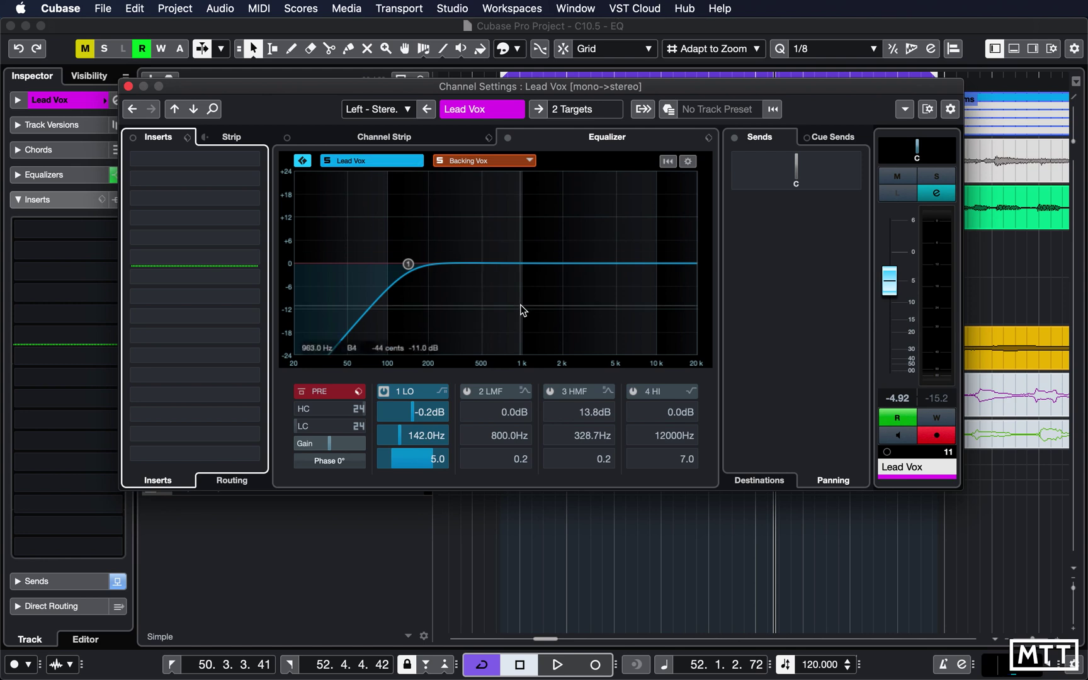
# Audition different solo combinations, ending with Lead Vox and Backing Vox both soloed and playing.
pyautogui.click(440, 161)
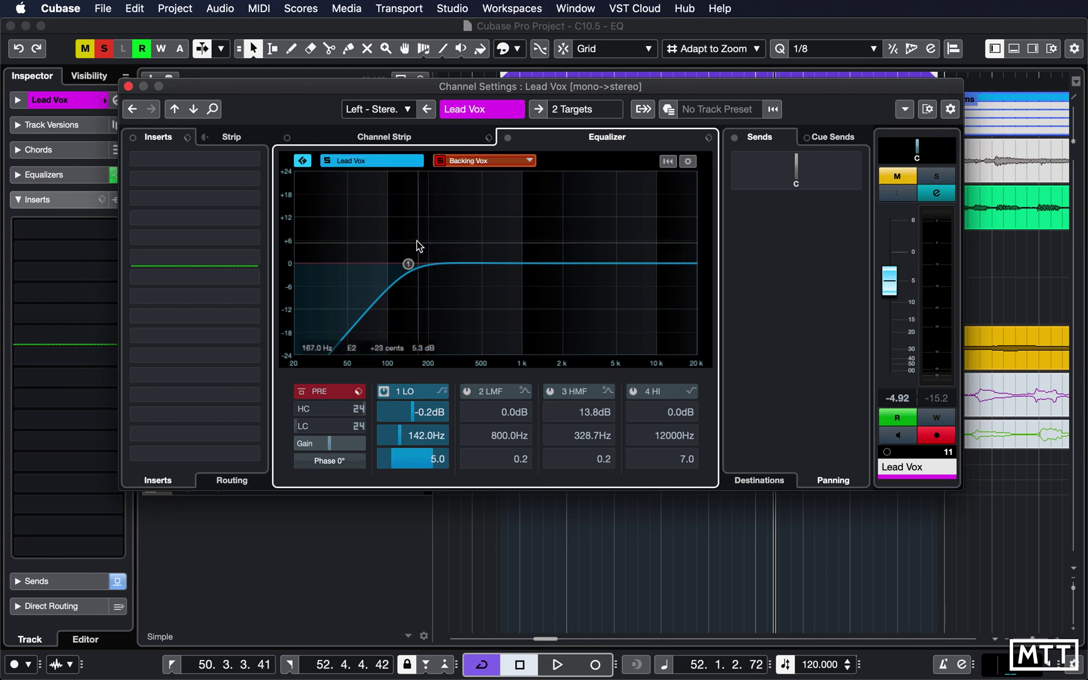
pyautogui.press('space')
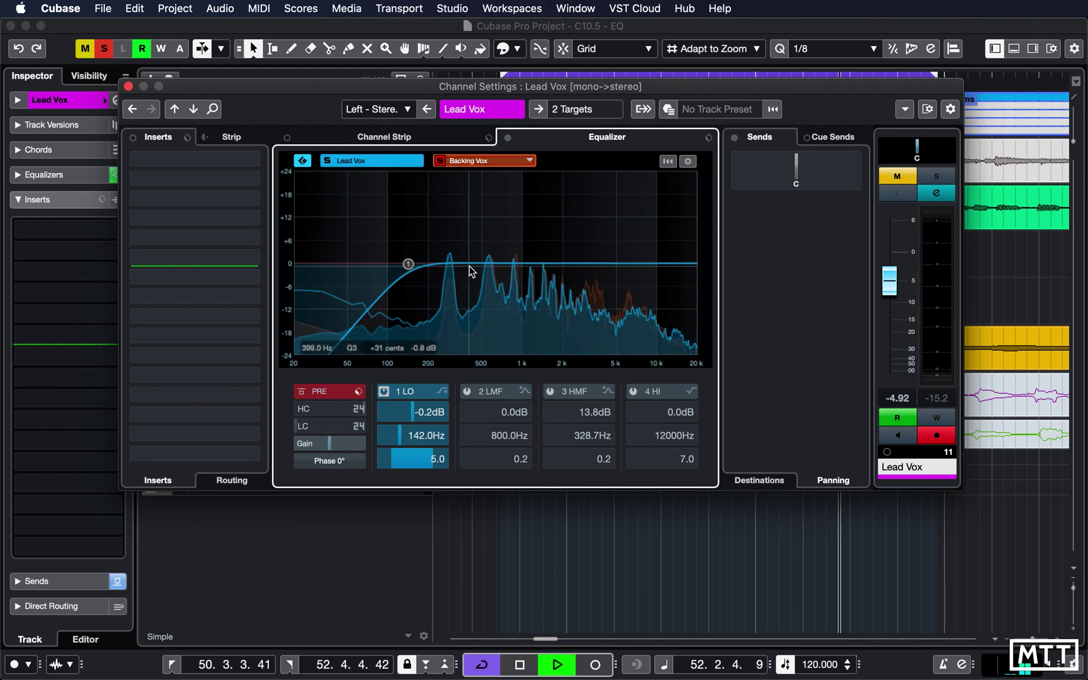
pyautogui.click(440, 161)
pyautogui.press('space')
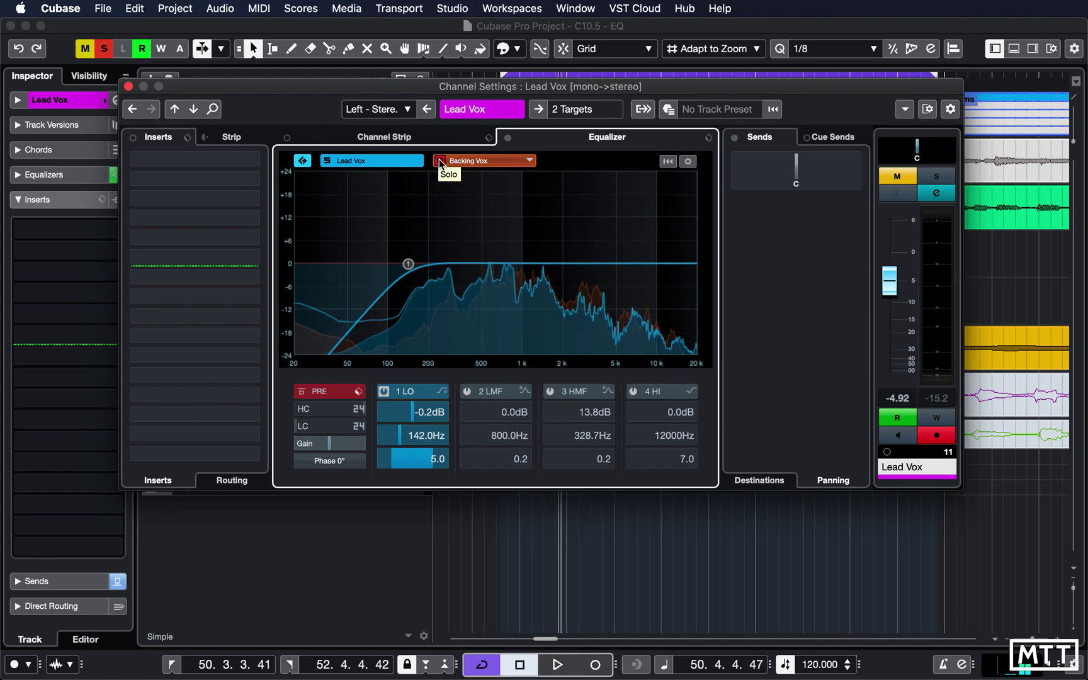
pyautogui.click(327, 161)
pyautogui.press('space')
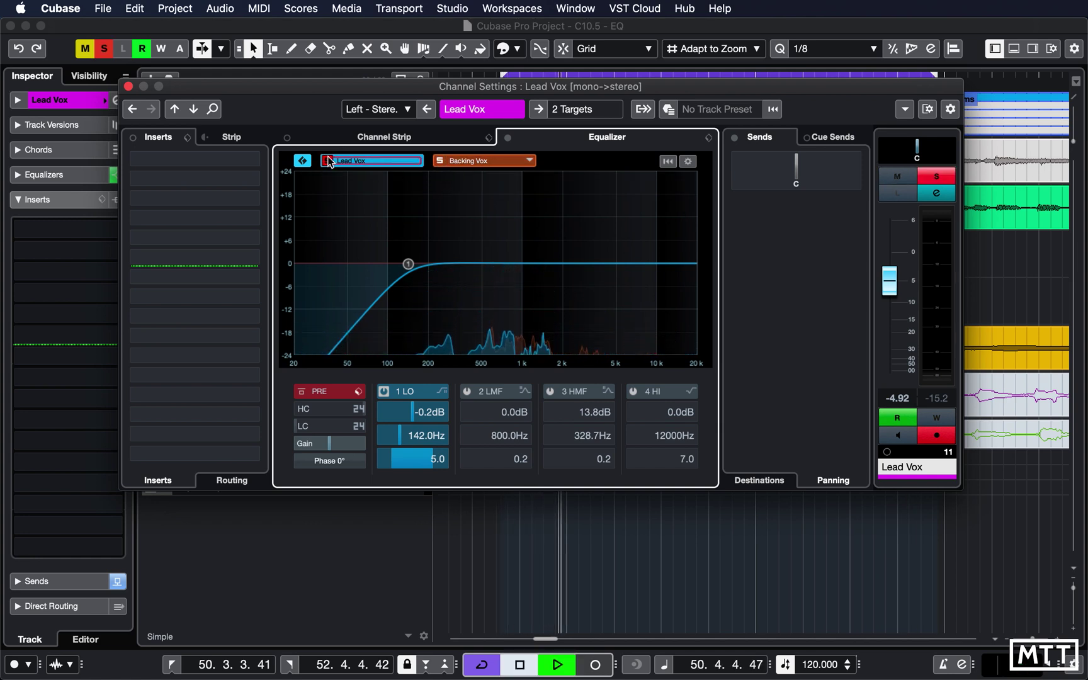
pyautogui.press('space')
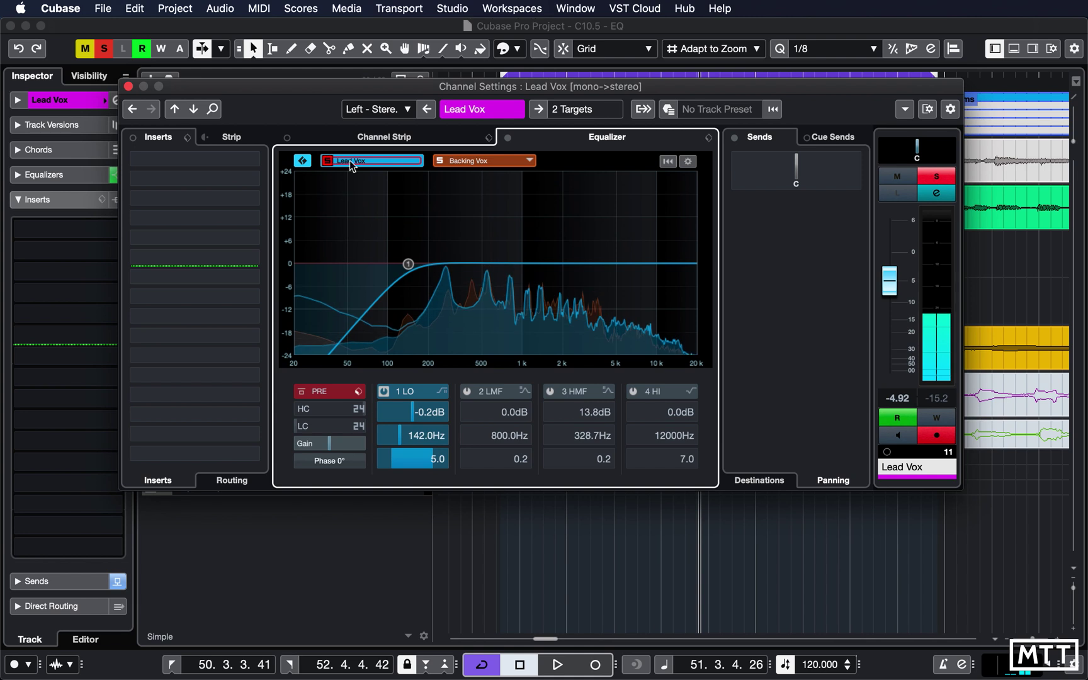
pyautogui.click(434, 162)
pyautogui.press('space')
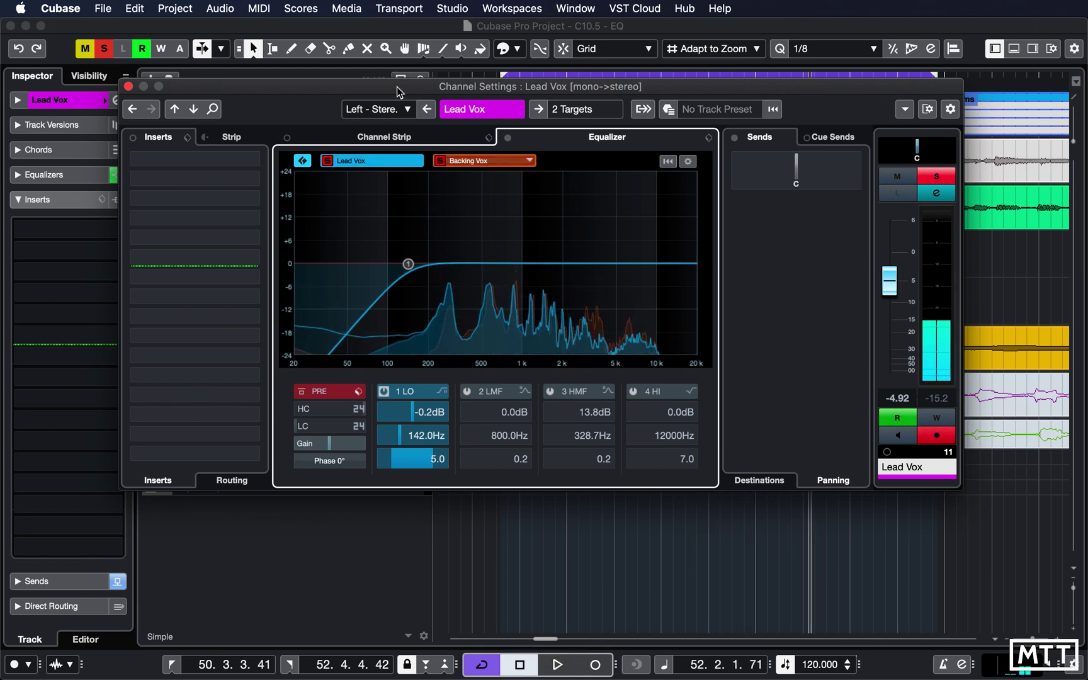
# Move the Channel Settings window lower, clear all solos, and play the vocals briefly.
pyautogui.moveTo(397, 86); pyautogui.dragTo(423, 102)
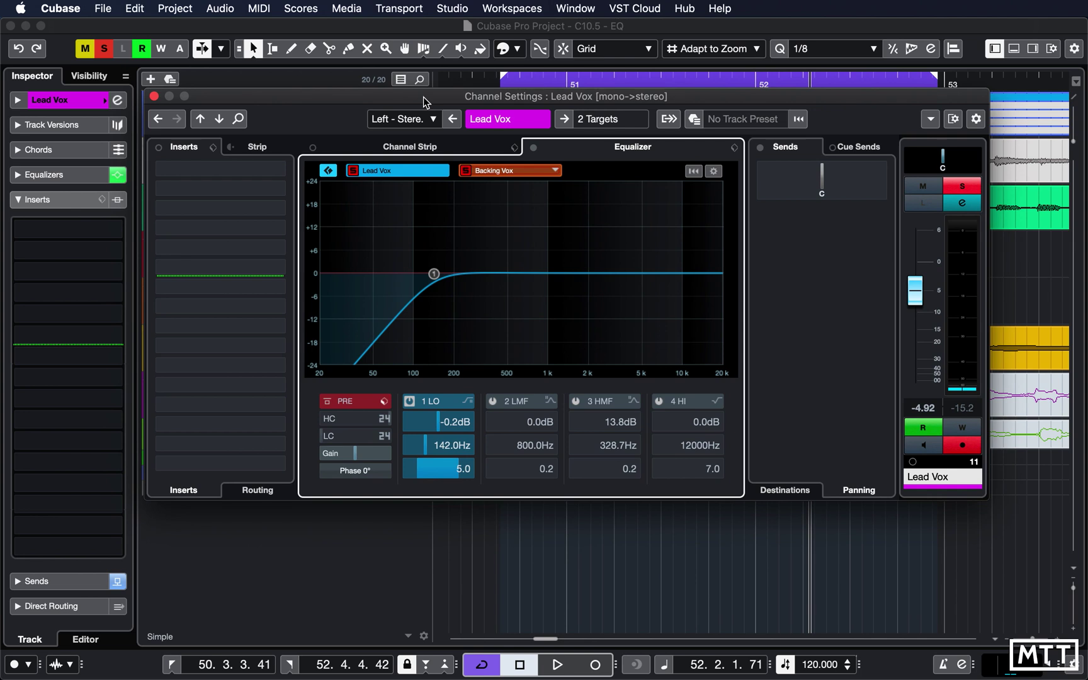
pyautogui.click(356, 172)
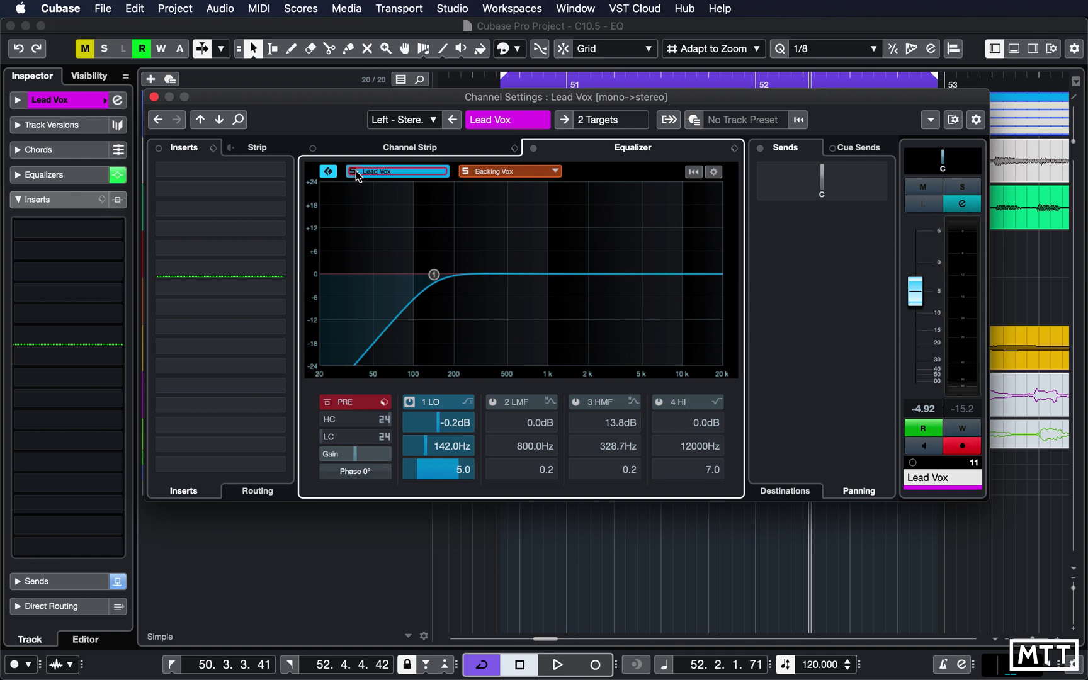
pyautogui.click(355, 172)
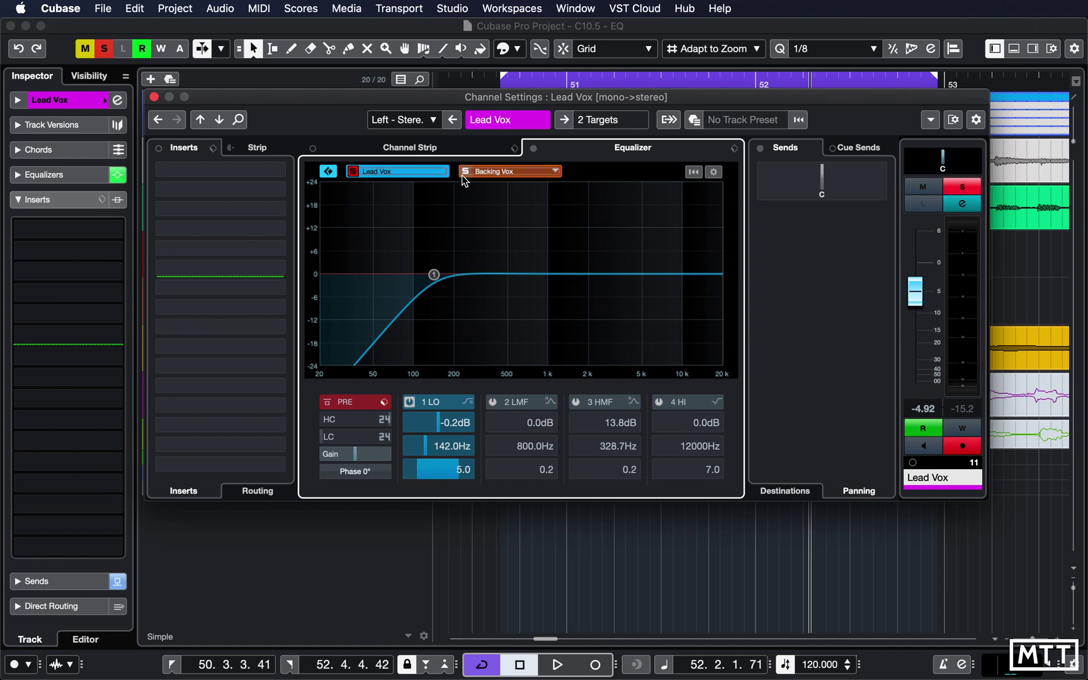
pyautogui.click(355, 171)
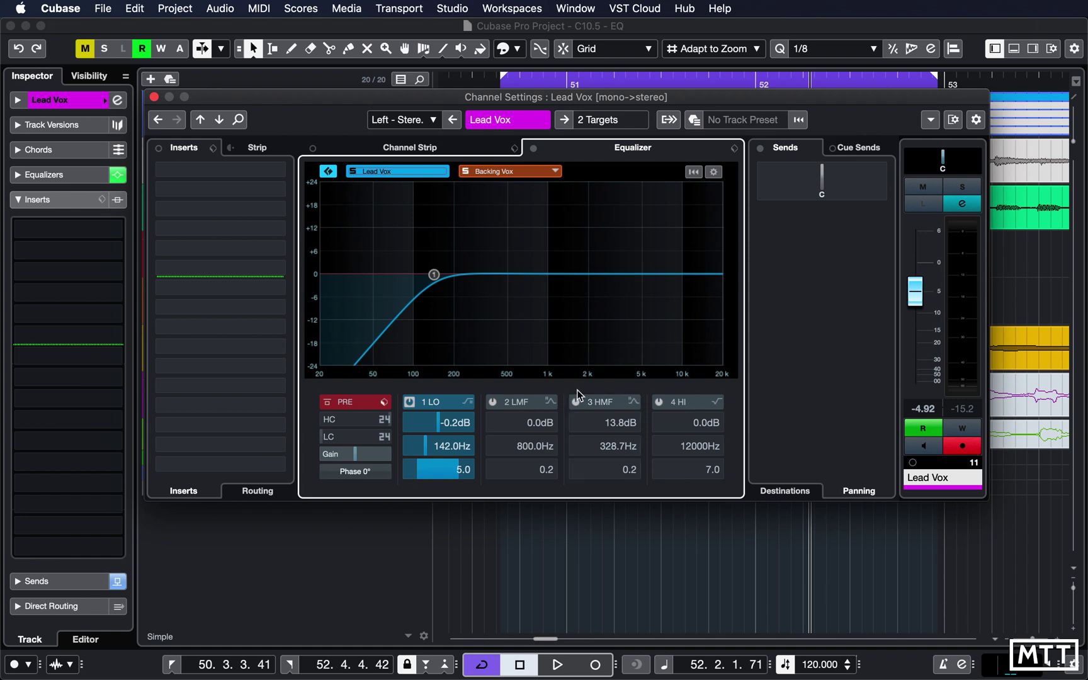
pyautogui.press('space')
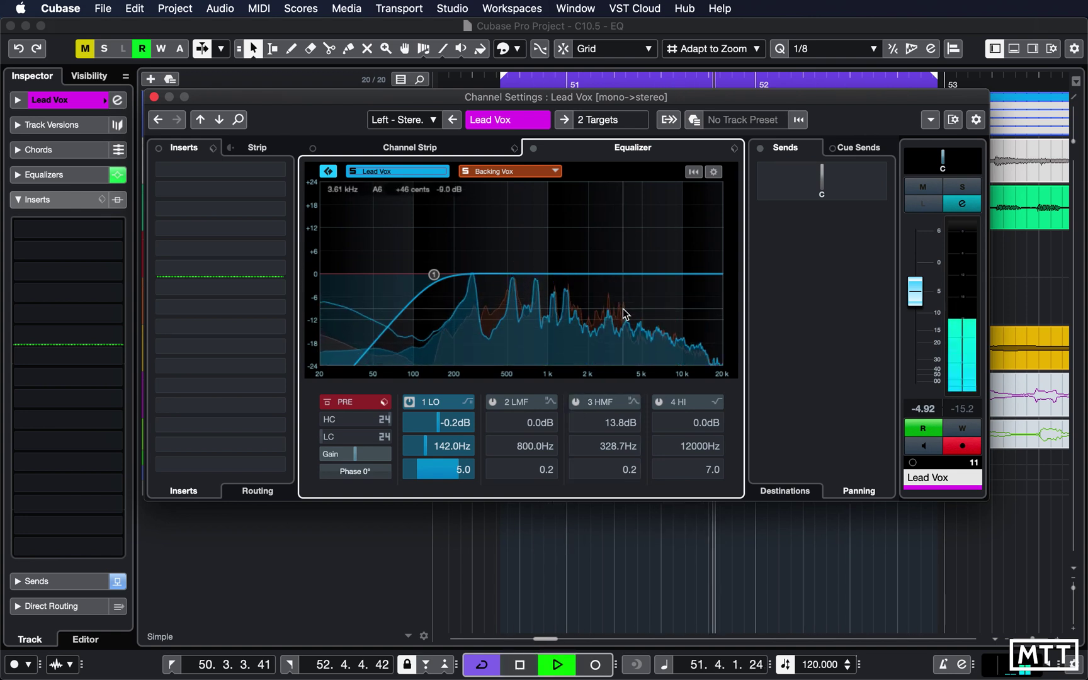
pyautogui.press('space')
# Try a 21 dB boost on Lead Vox's band 3 near 1661 Hz, then switch that band off.
pyautogui.moveTo(619, 303); pyautogui.dragTo(577, 193)
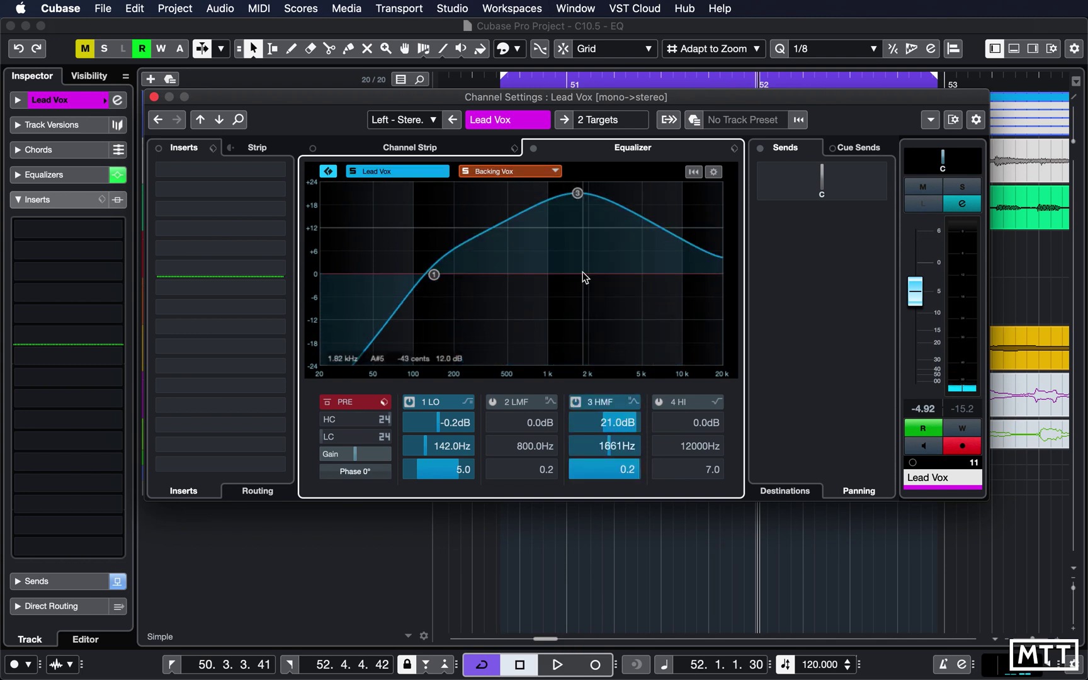
pyautogui.click(576, 403)
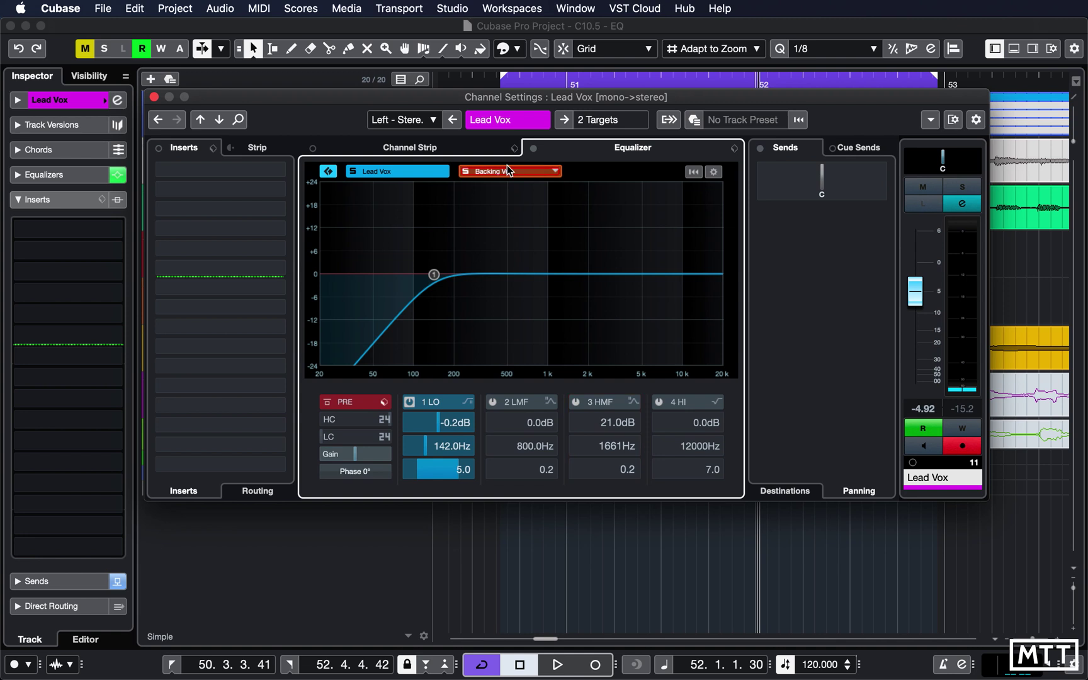
pyautogui.click(508, 169)
# Enable Backing Vox's band 3 and cut it -6.3 dB at 3217 Hz with Q 1.1, auditioning on playback.
pyautogui.click(576, 402)
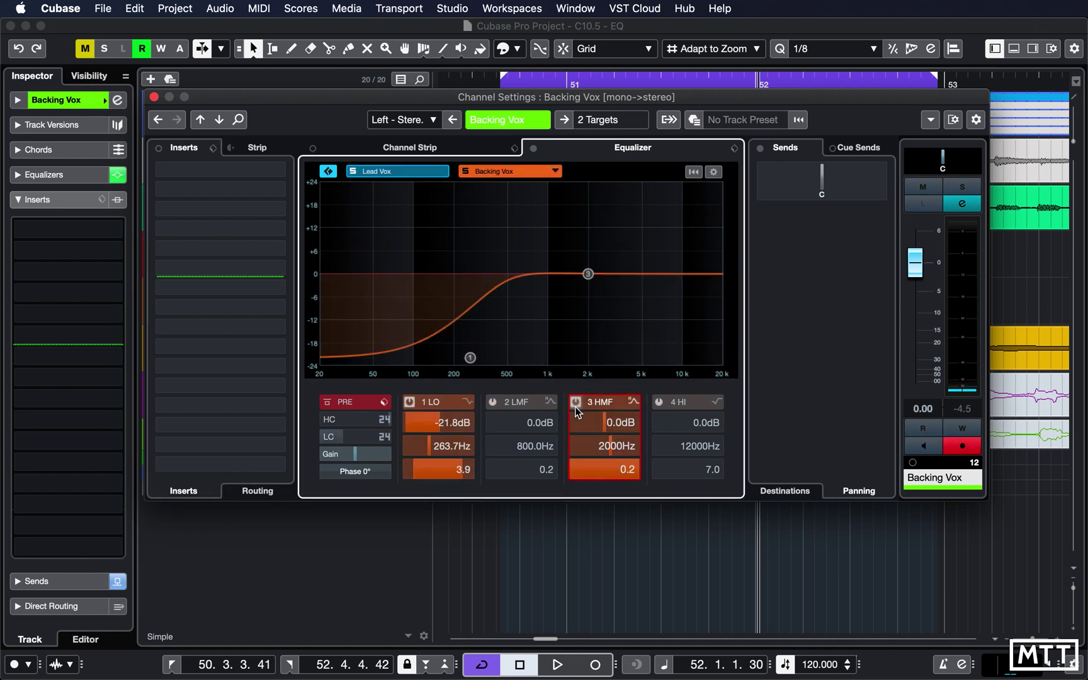
pyautogui.doubleClick(589, 274)
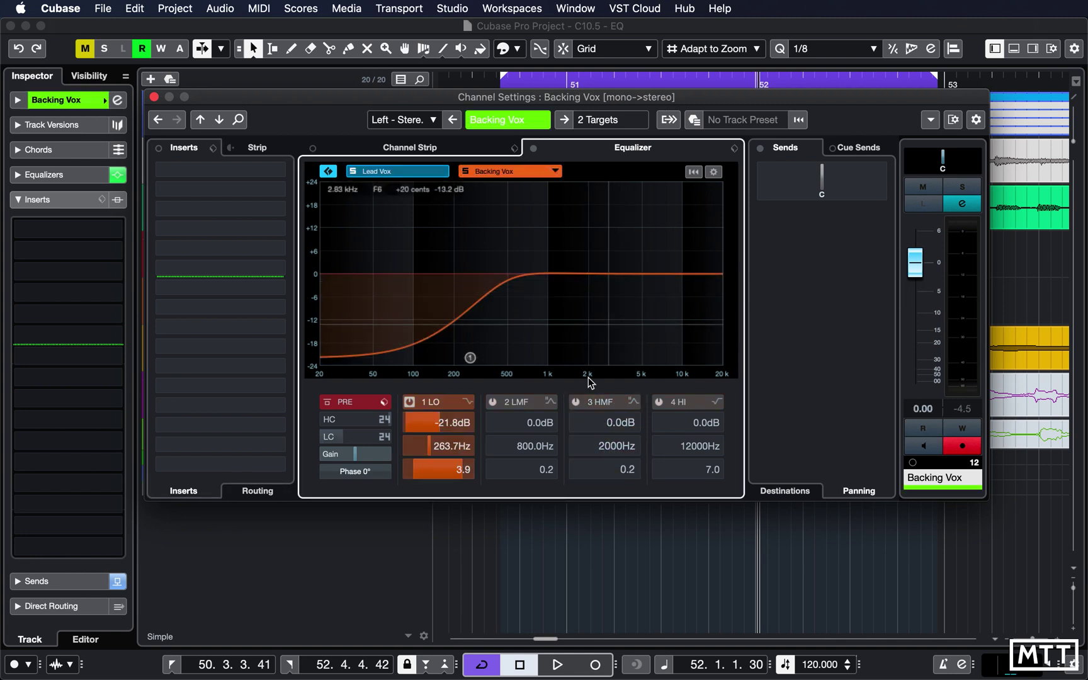
pyautogui.click(575, 402)
pyautogui.moveTo(590, 274); pyautogui.dragTo(616, 298)
pyautogui.press('space')
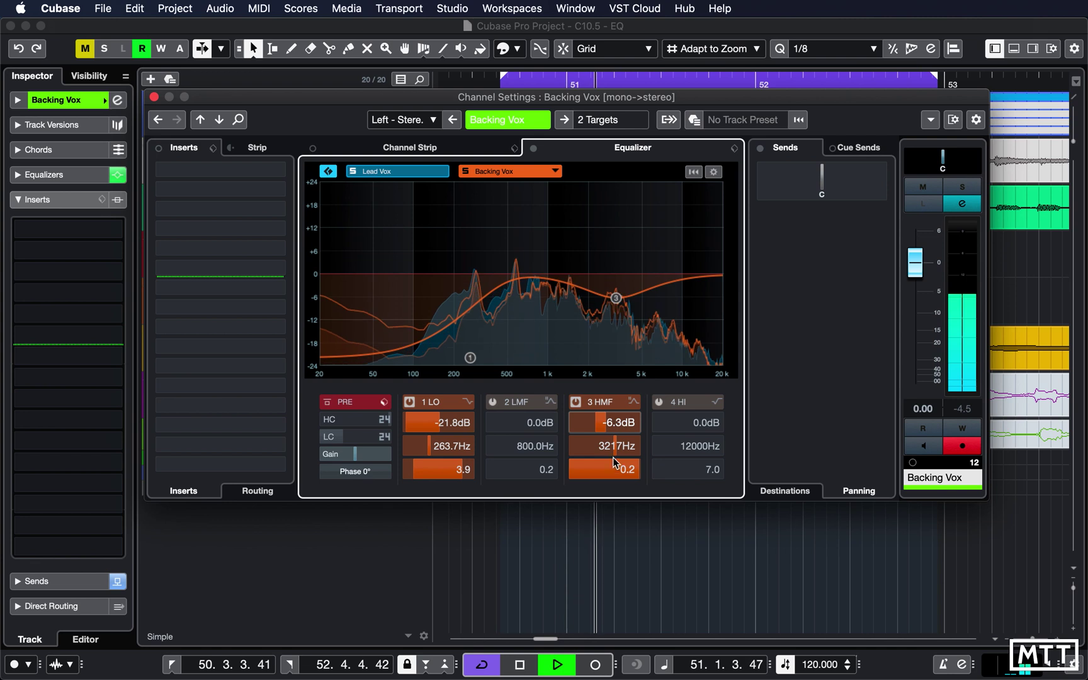
pyautogui.moveTo(628, 471)
pyautogui.mouseDown()
pyautogui.moveTo(596, 467)
pyautogui.moveTo(646, 468)
pyautogui.moveTo(610, 474)
pyautogui.mouseUp()
# Re-enable Lead Vox's band 3 as a gentle 3.9 dB lift at 3301 Hz.
pyautogui.click(399, 172)
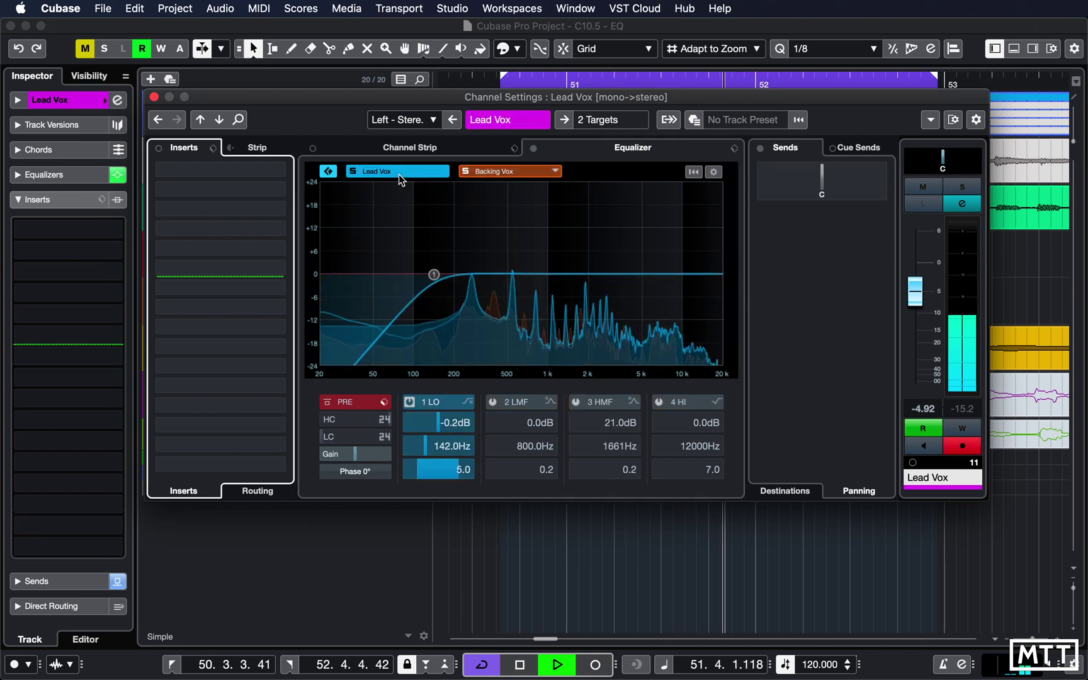
pyautogui.click(575, 402)
pyautogui.moveTo(577, 193); pyautogui.dragTo(620, 263)
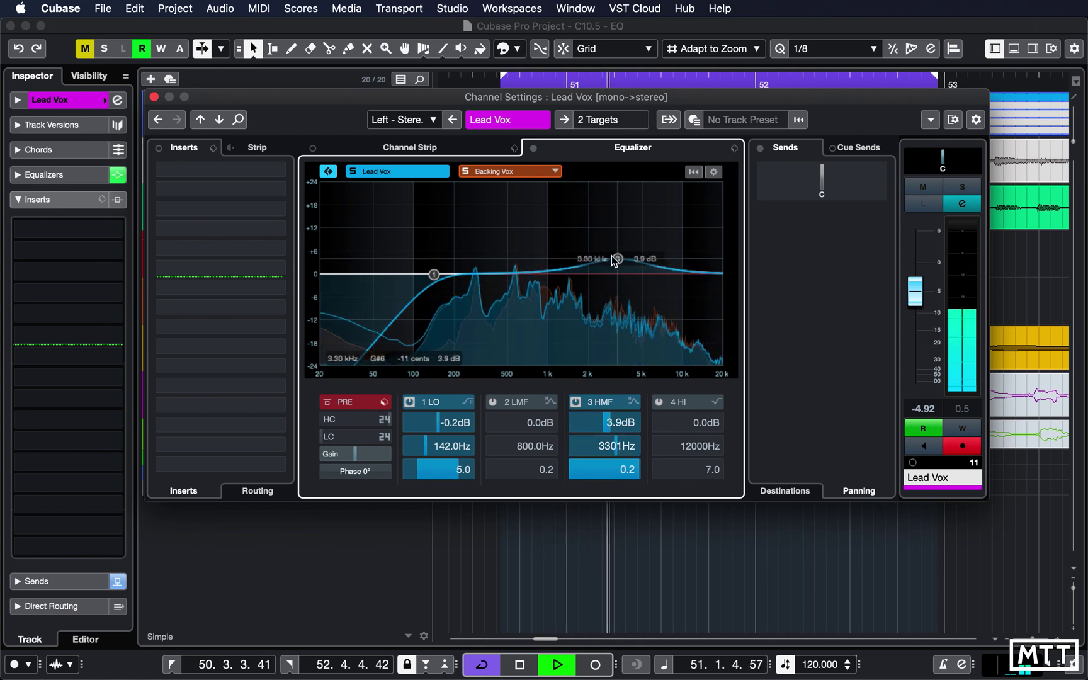
# Compare both channels, then move Backing Vox's low cut to 384 Hz and settle it at 364.6 Hz.
pyautogui.click(492, 178)
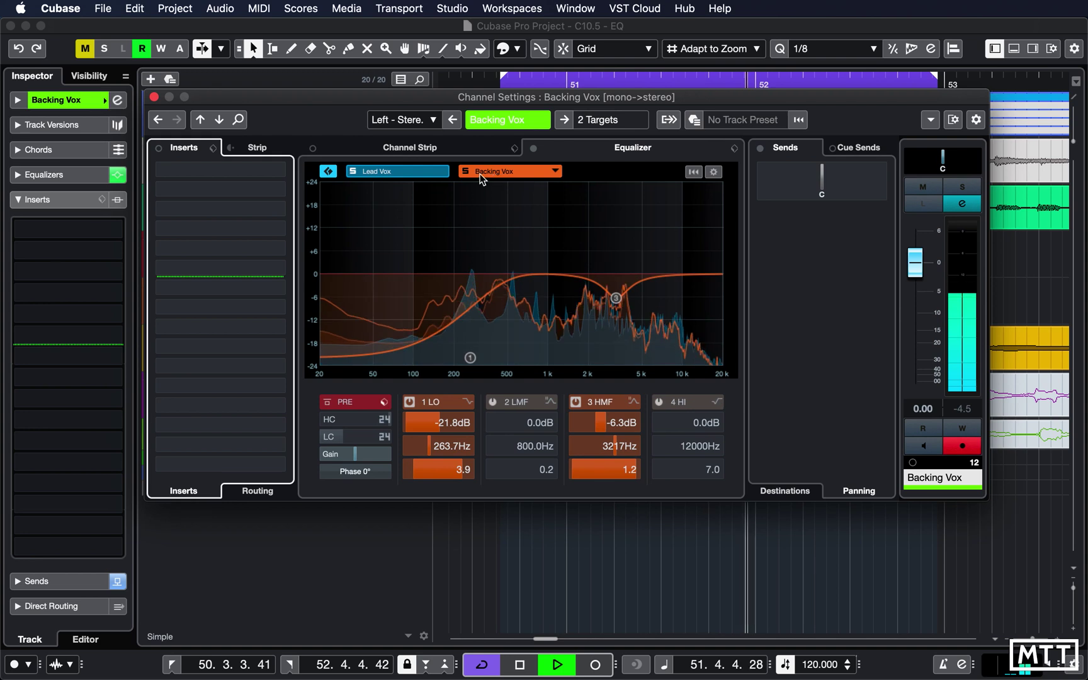
pyautogui.click(412, 167)
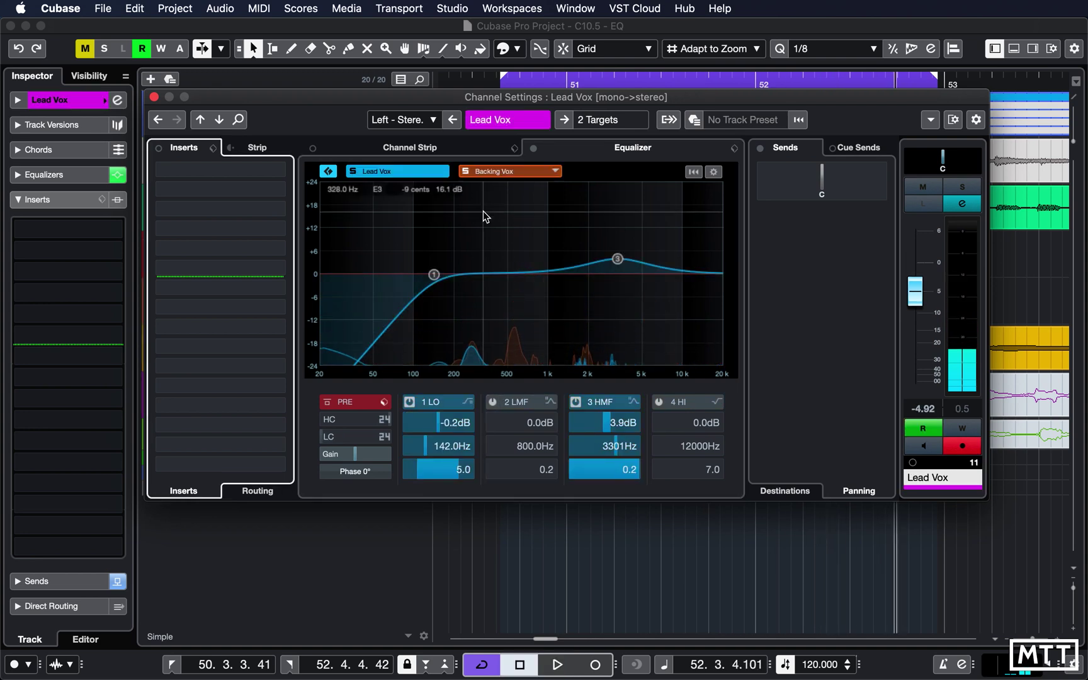
pyautogui.click(487, 170)
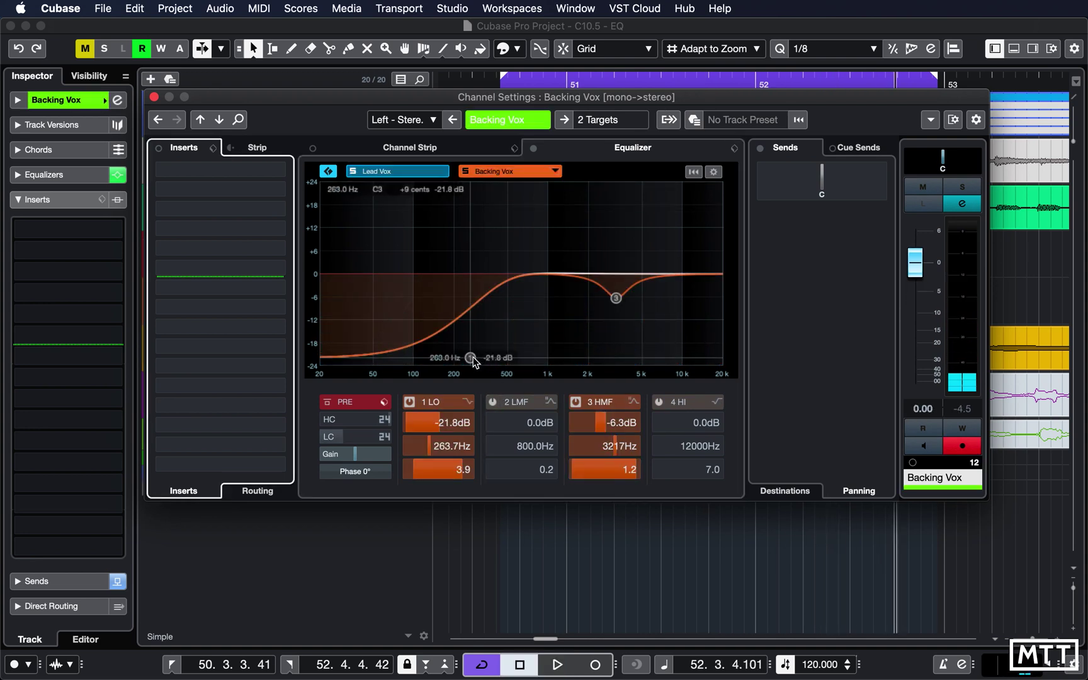
pyautogui.moveTo(470, 358); pyautogui.dragTo(492, 357)
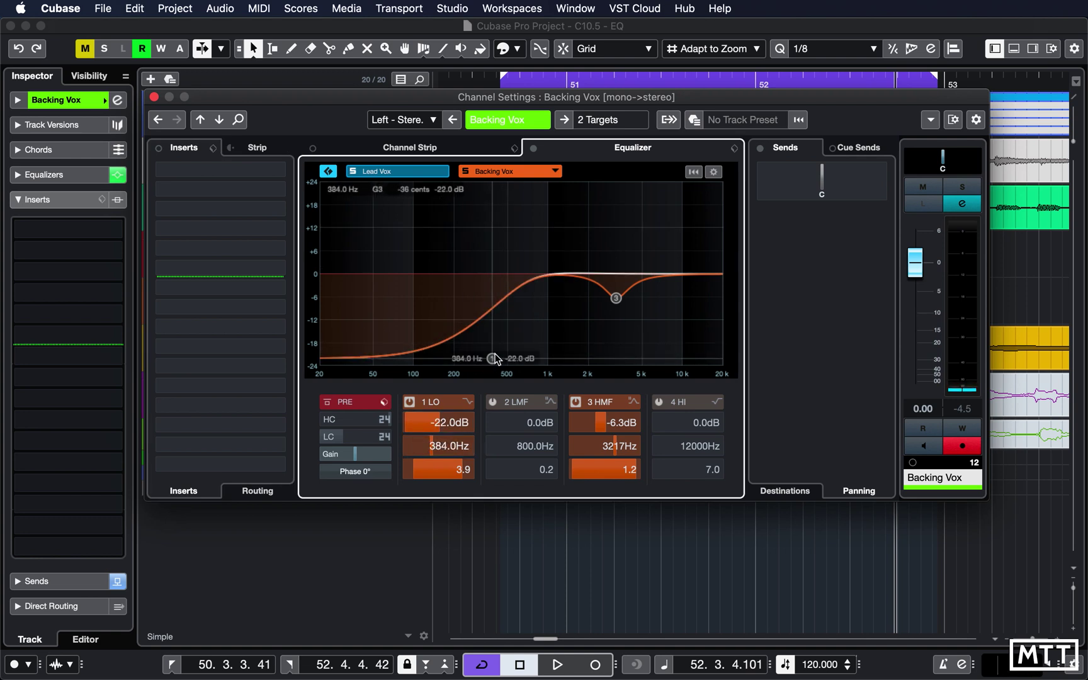
pyautogui.moveTo(494, 358); pyautogui.dragTo(489, 360)
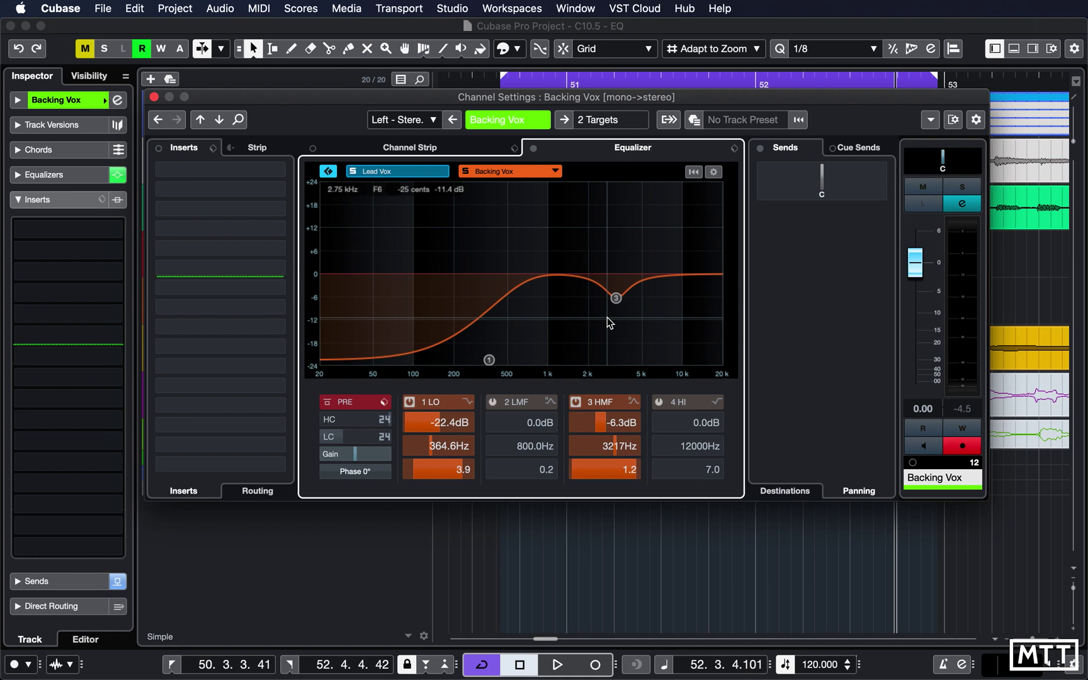
pyautogui.click(354, 171)
pyautogui.click(465, 171)
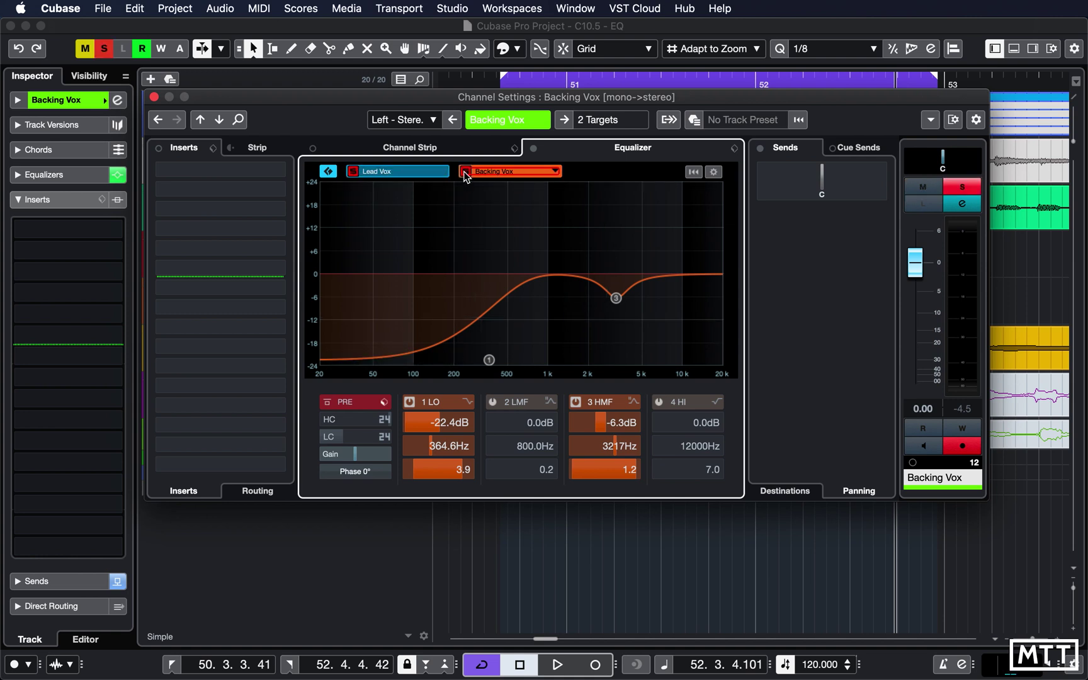
pyautogui.click(466, 172)
pyautogui.click(355, 172)
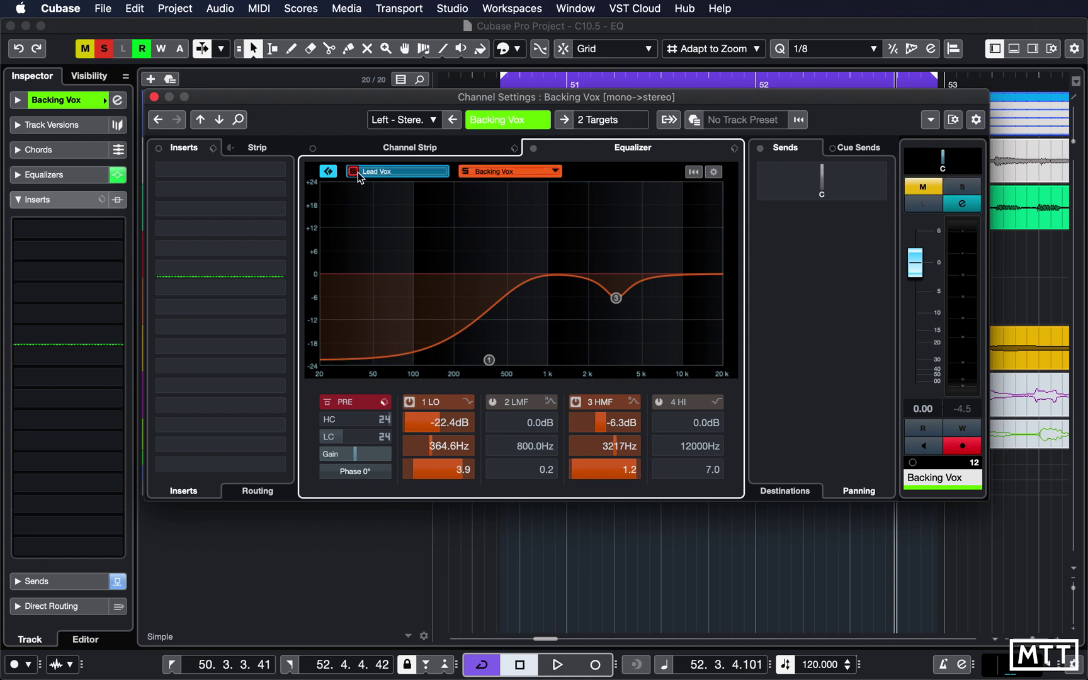
pyautogui.click(354, 171)
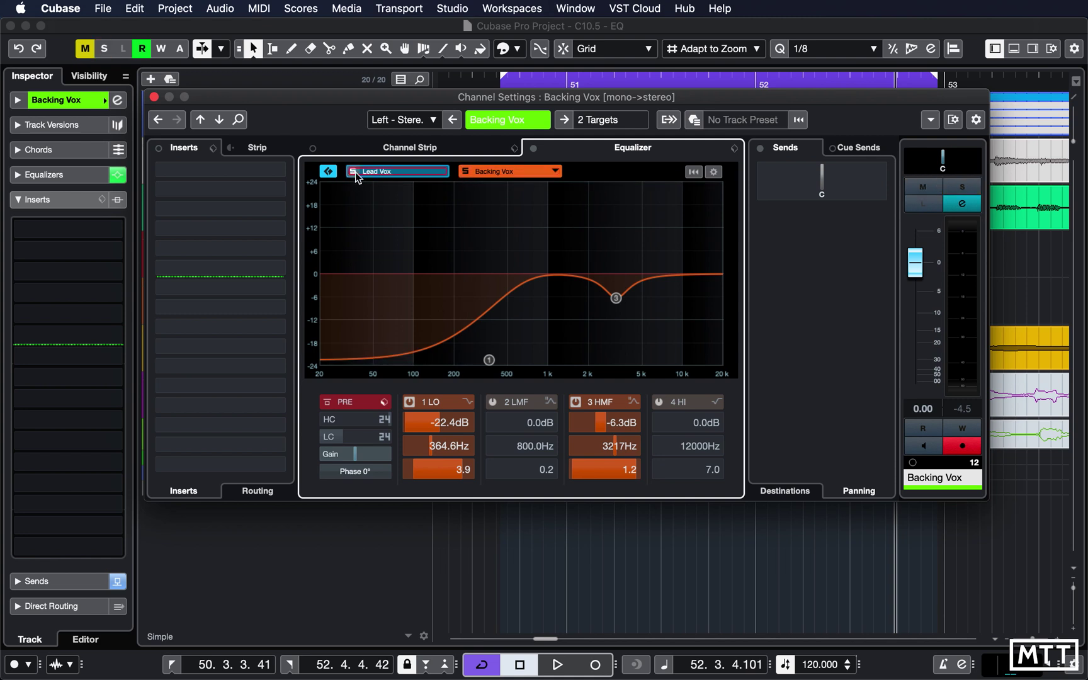